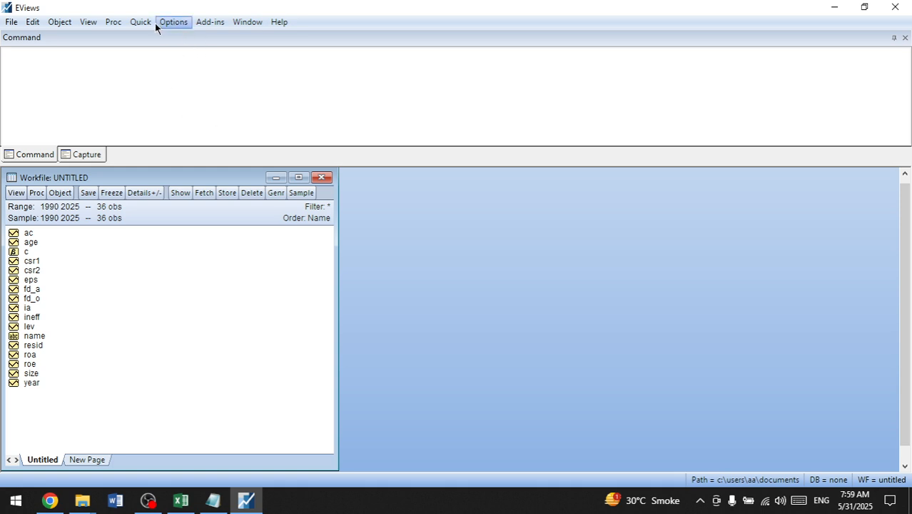
# Step: Start a new equation estimation, paste in the ROA regression specification and remove its roa(-1) term
pyautogui.click(149, 22)
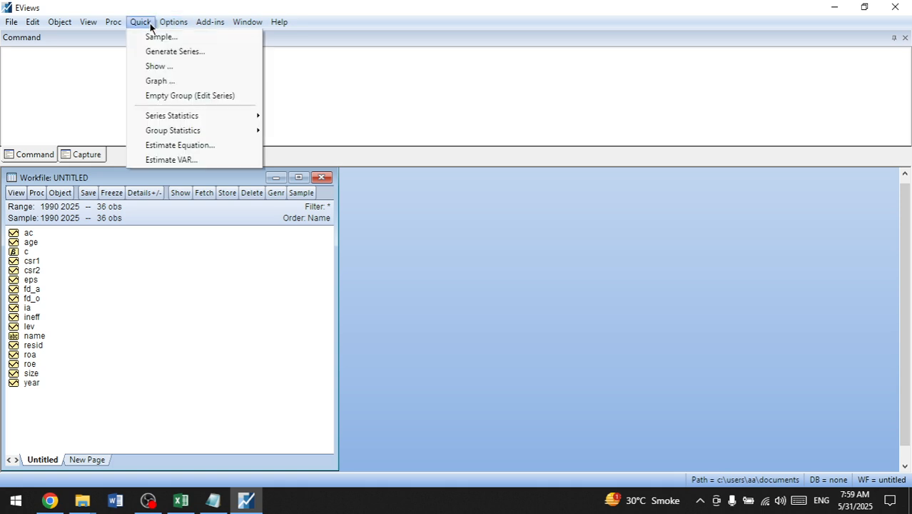
pyautogui.click(187, 145)
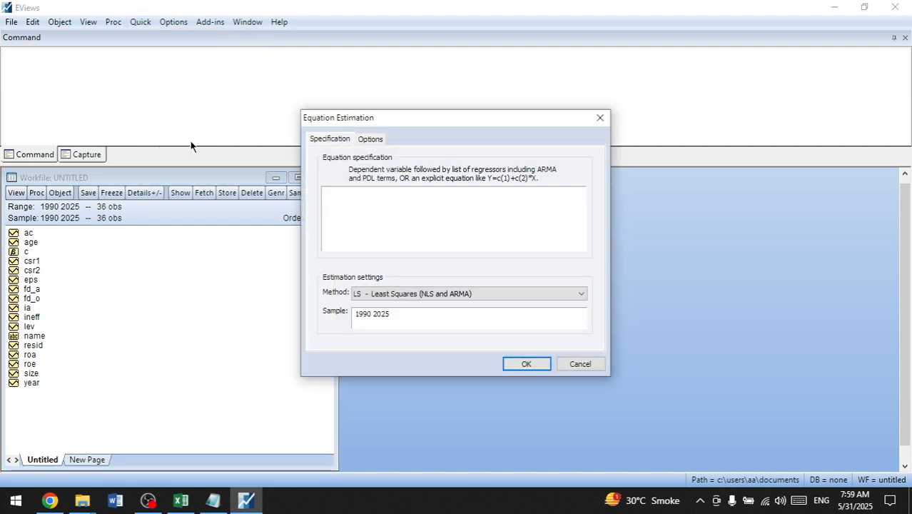
pyautogui.write('roa c roa(-1) csr1 csr2 ia ineff ac size age lev')
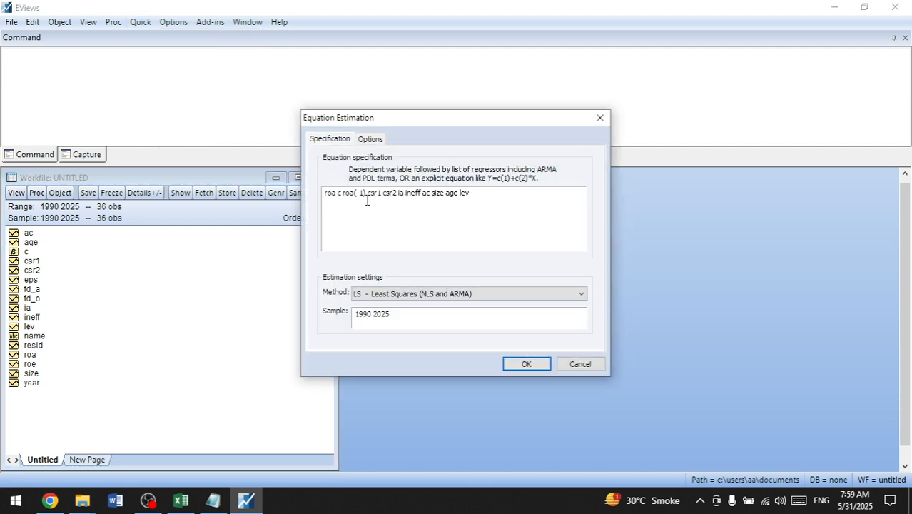
pyautogui.press('BackSpace')
pyautogui.press('BackSpace')
pyautogui.press('BackSpace')
pyautogui.press('BackSpace')
pyautogui.press('BackSpace')
pyautogui.press('BackSpace')
pyautogui.press('BackSpace')
pyautogui.press('BackSpace')
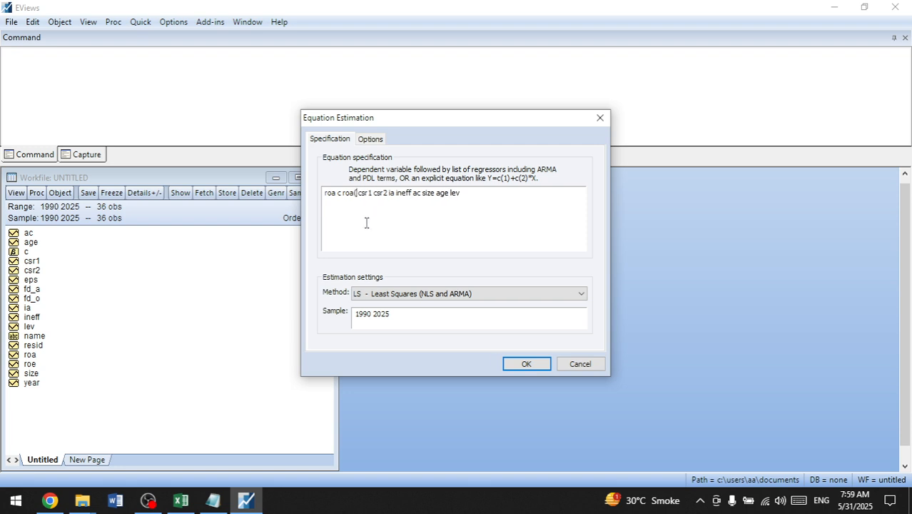
pyautogui.press('BackSpace')
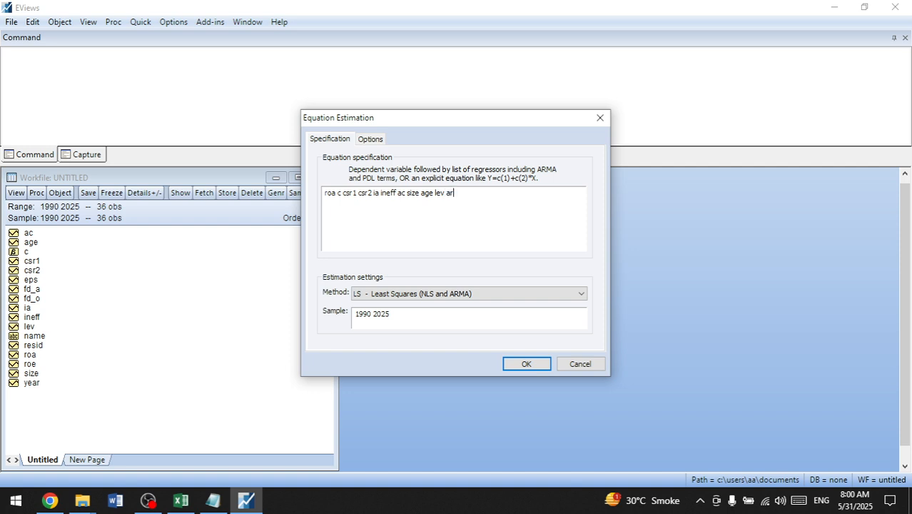
# Step: Complete the specification as "roa c csr1 csr2 ia ineff ac size age lev ar(1)" and estimate it with Least Squares for 1990 2025
pyautogui.write('(1)')
pyautogui.click(541, 363)
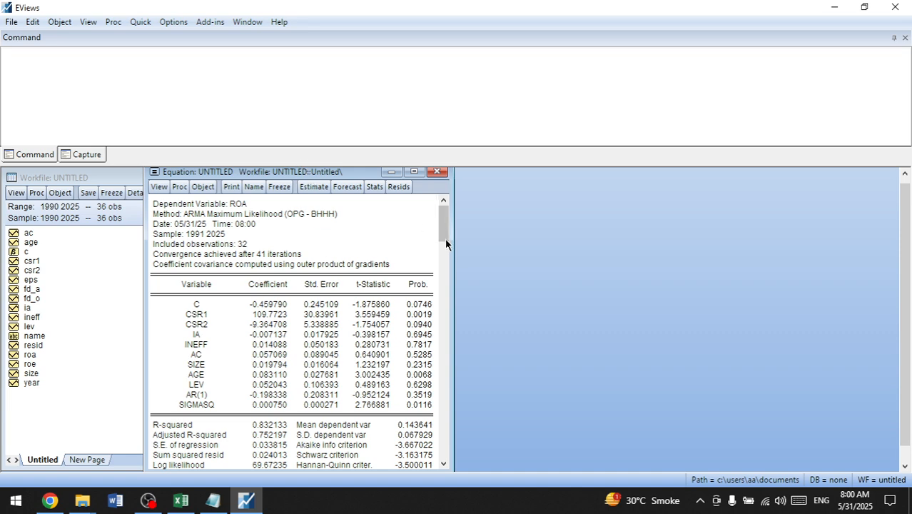
# Step: Copy the entire equation output as text, with numbers as displayed
pyautogui.click(444, 461)
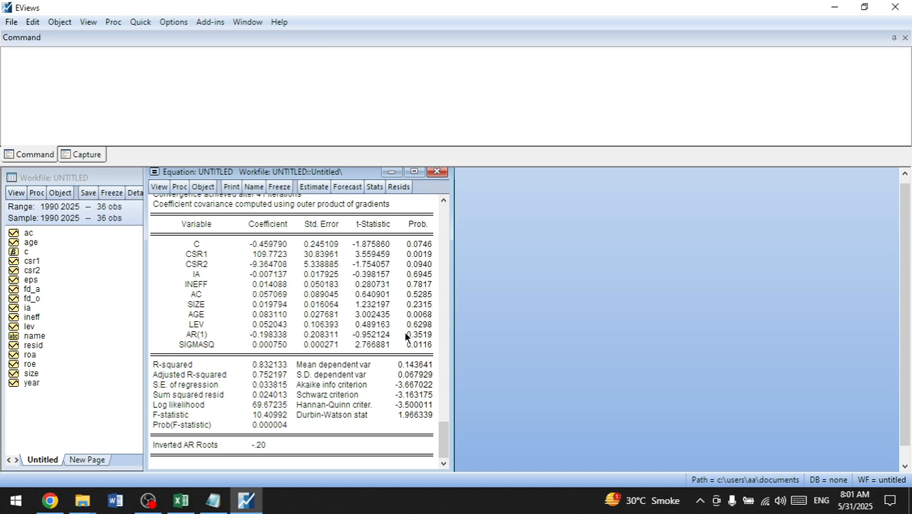
pyautogui.scroll(2, 264, 348)
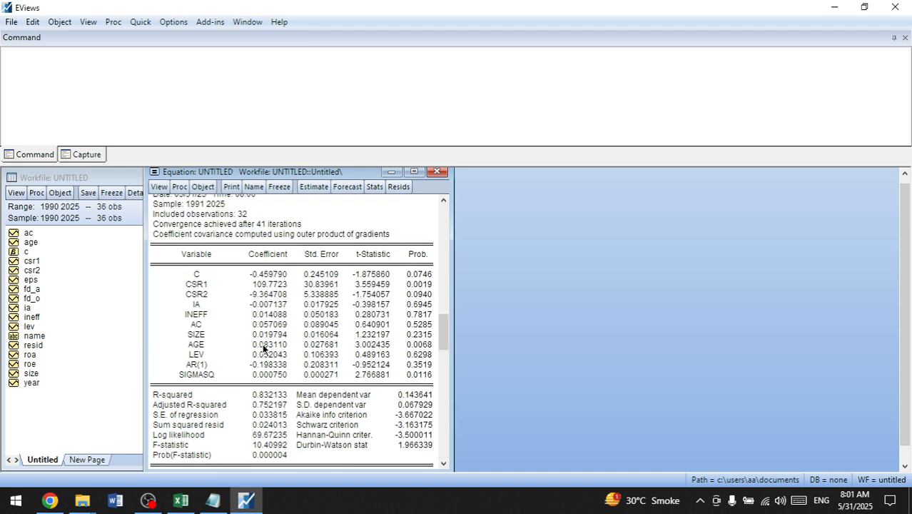
pyautogui.scroll(1, 156, 208)
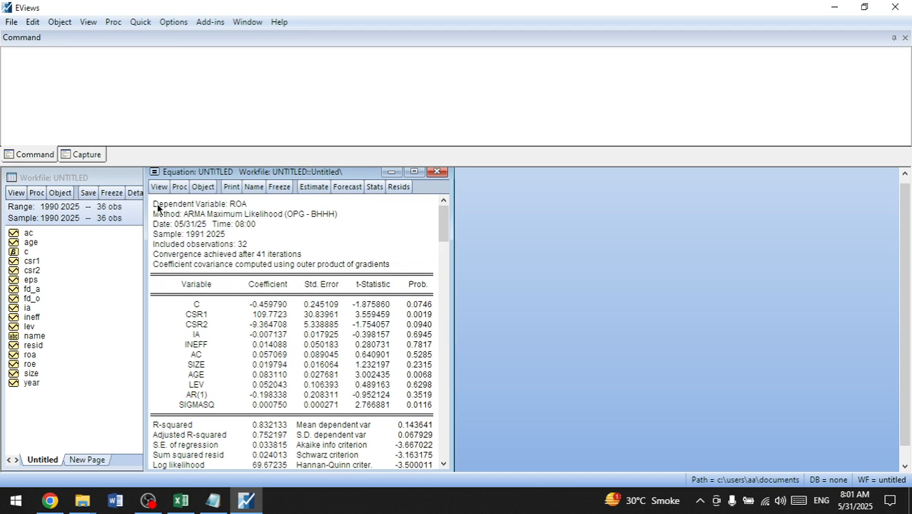
pyautogui.moveTo(158, 204); pyautogui.dragTo(445, 462)
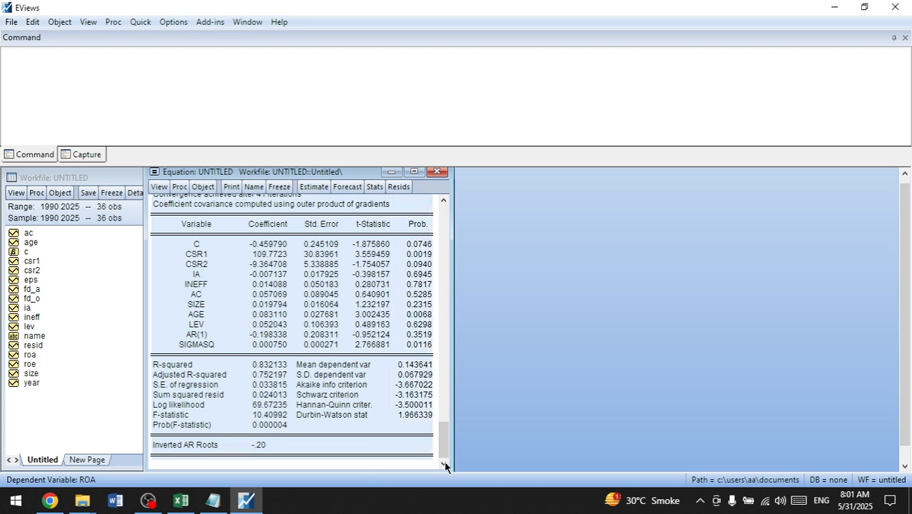
pyautogui.hotkey('ctrl', 'c')
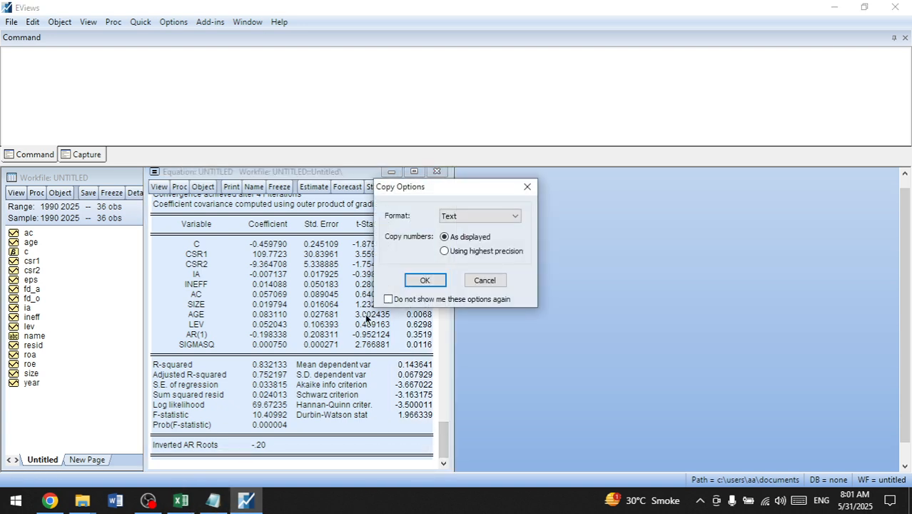
pyautogui.click(425, 281)
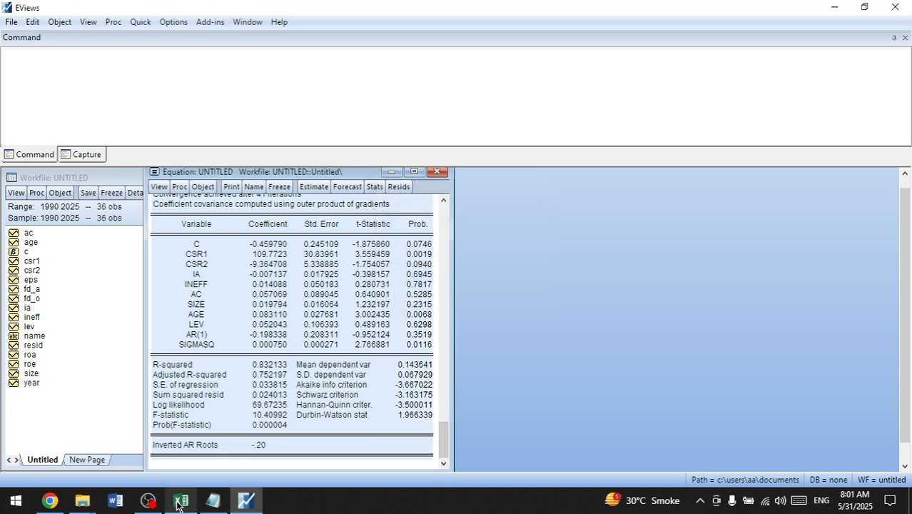
# Step: Switch to the data workbook in Excel, add a new sheet after Normality Test and paste the regression output at D4
pyautogui.click(181, 499)
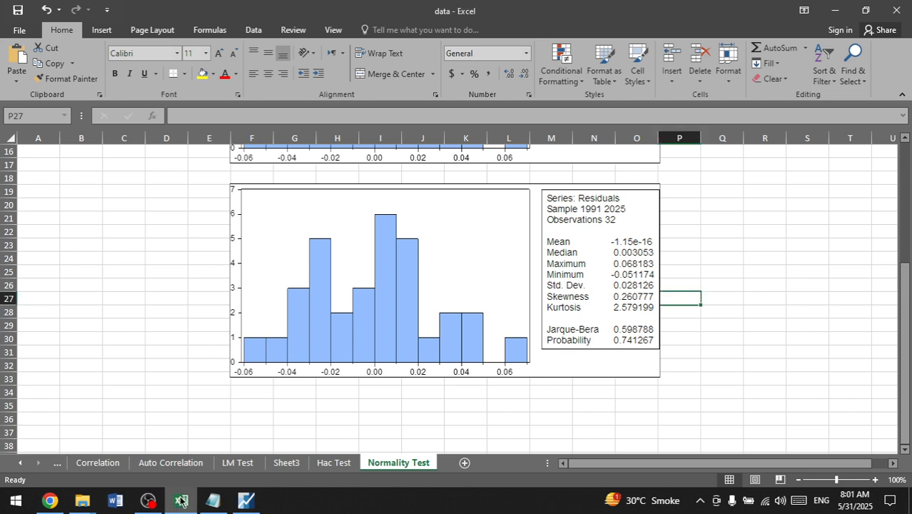
pyautogui.click(464, 463)
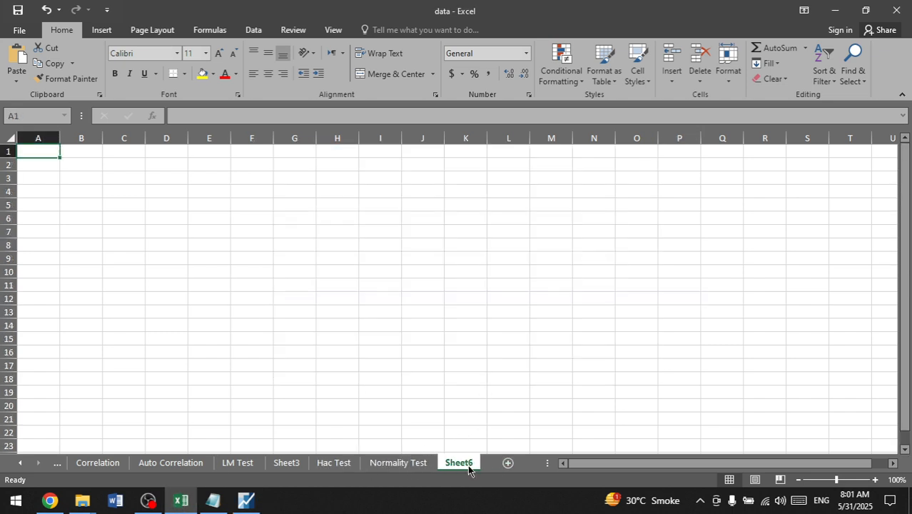
pyautogui.click(155, 193)
pyautogui.hotkey('ctrl', 'v')
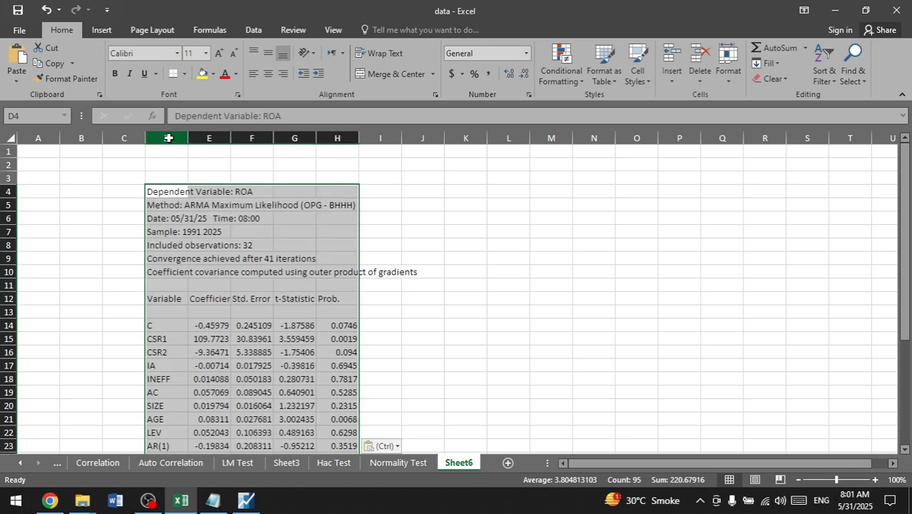
# Step: Autofit columns D through I to the pasted regression output
pyautogui.moveTo(166, 137); pyautogui.dragTo(360, 137)
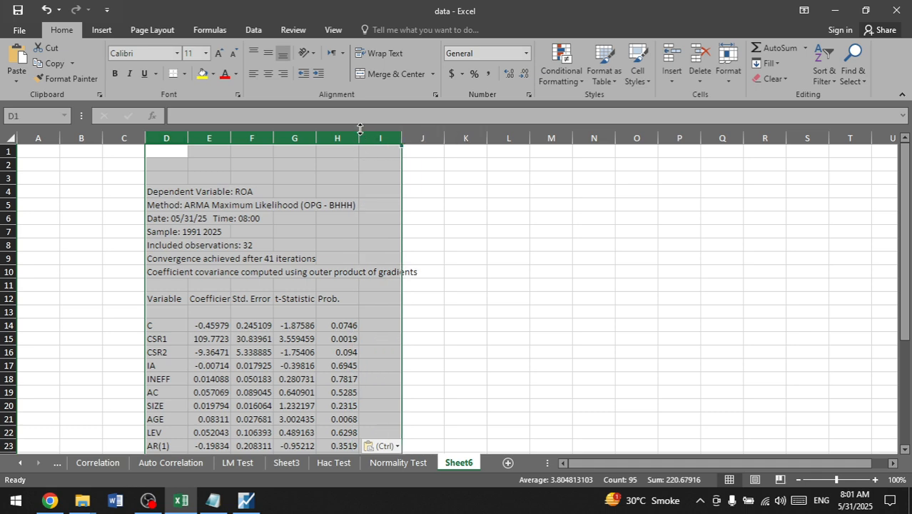
pyautogui.doubleClick(359, 131)
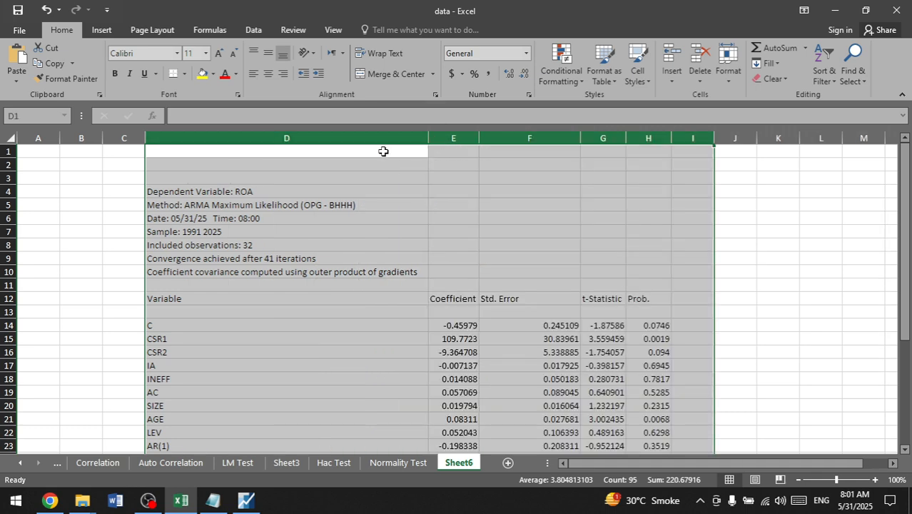
pyautogui.click(414, 191)
pyautogui.scroll(-5, 422, 228)
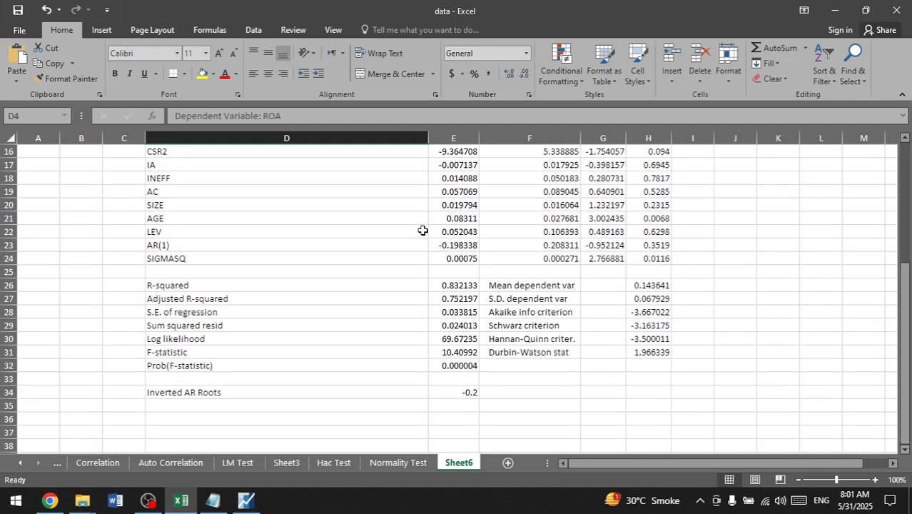
pyautogui.scroll(5, 423, 230)
pyautogui.scroll(1, 423, 230)
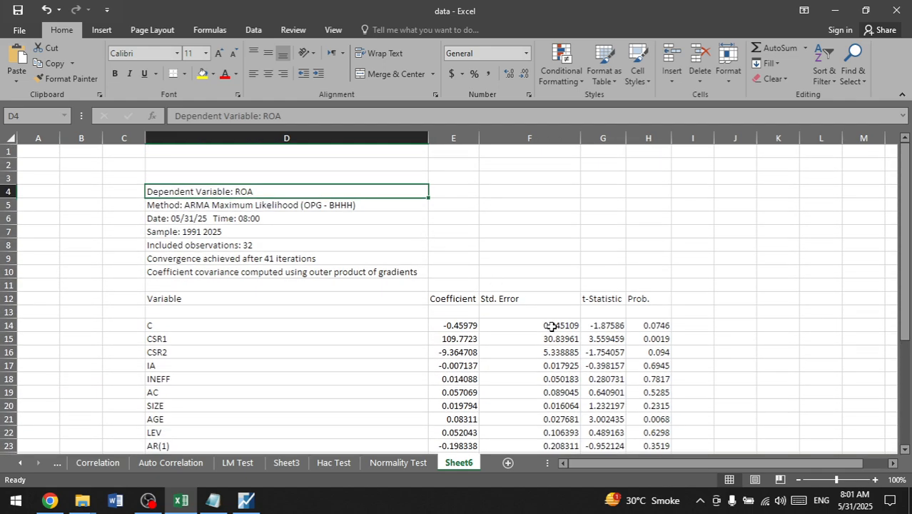
# Step: Fill the Durbin-Watson stat row, cells F31 to H31, with light blue
pyautogui.scroll(-3, 552, 326)
pyautogui.scroll(-3, 551, 326)
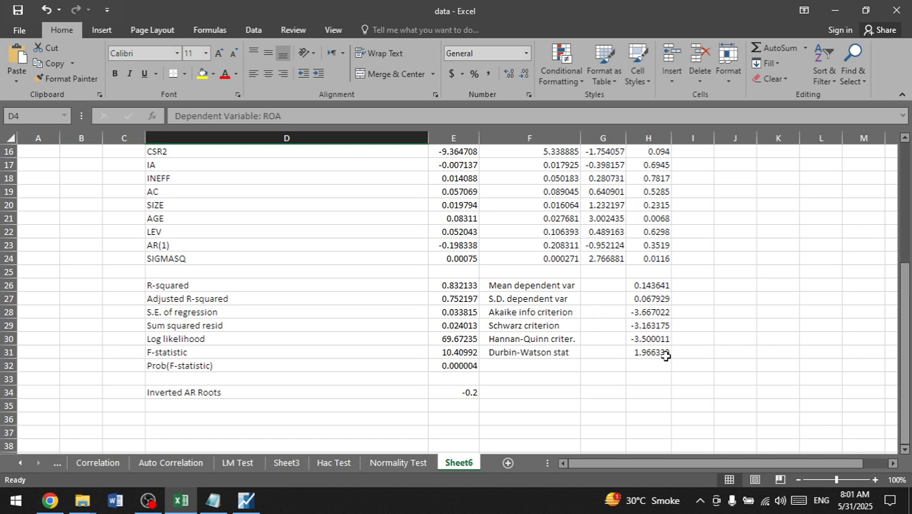
pyautogui.moveTo(658, 349); pyautogui.dragTo(532, 351)
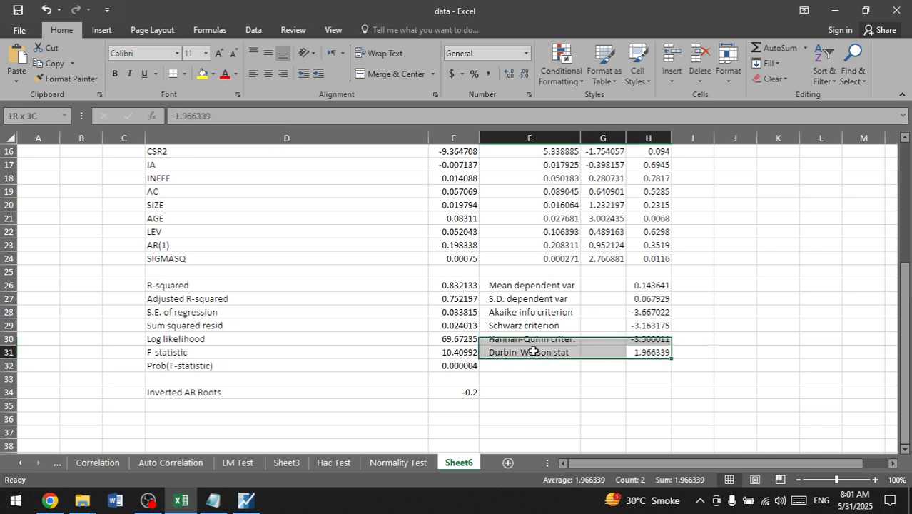
pyautogui.click(236, 74)
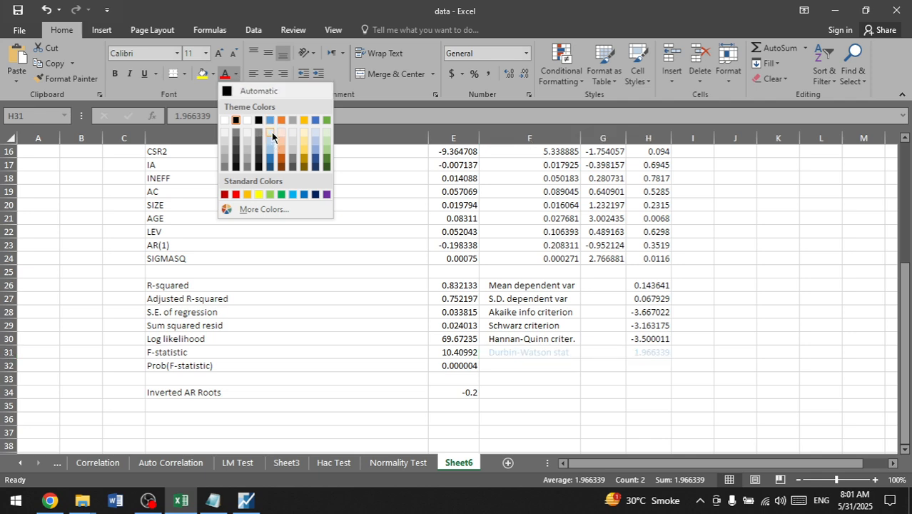
pyautogui.click(212, 74)
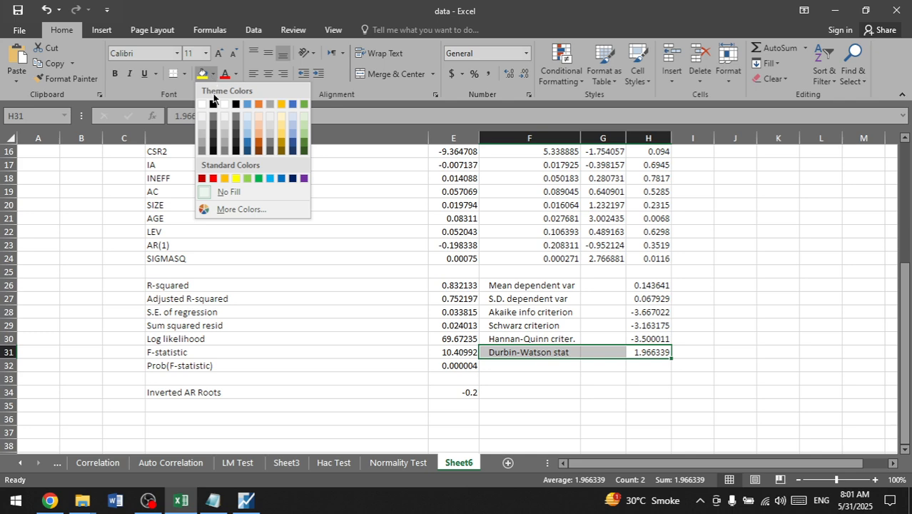
pyautogui.click(271, 179)
pyautogui.click(690, 378)
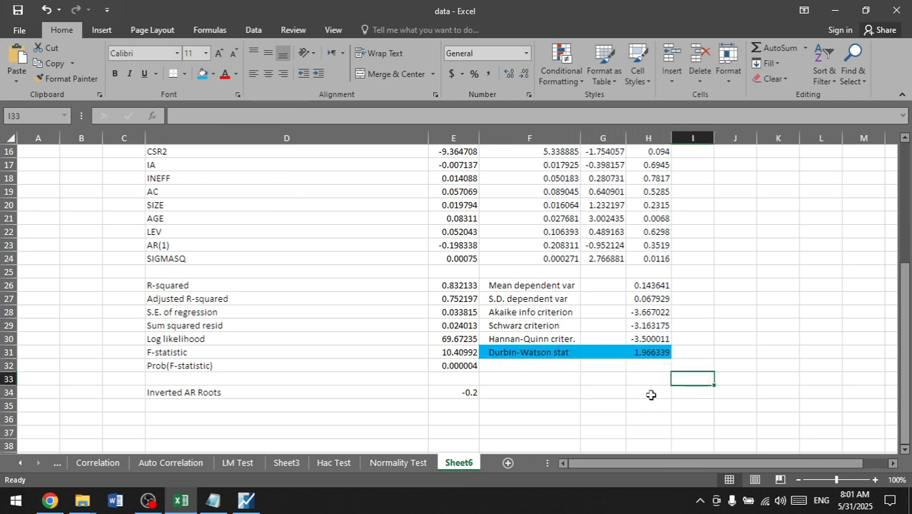
# Step: Examine the pasted regression output, comparing the Durbin-Watson statistic with the R-squared rows and coefficients
pyautogui.scroll(4, 649, 394)
pyautogui.scroll(-9, 652, 389)
pyautogui.hotkey('ctrl', 'c')
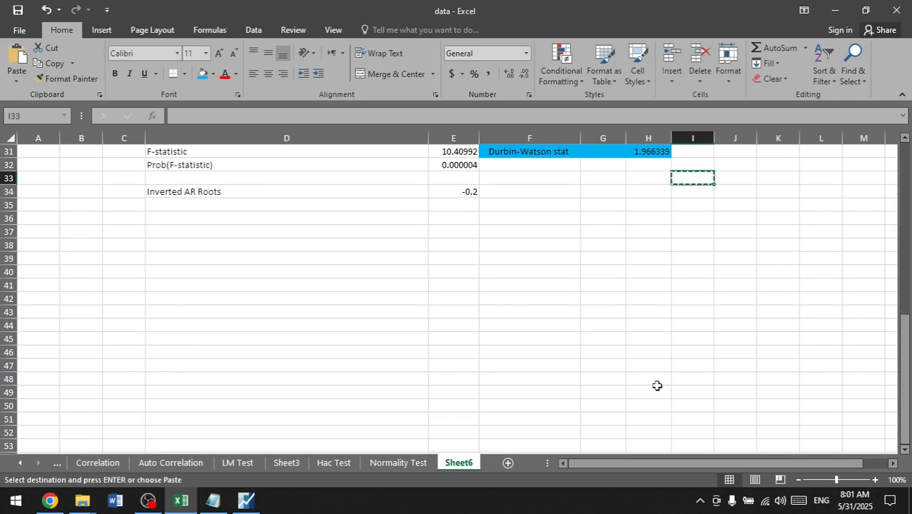
pyautogui.scroll(7, 657, 386)
pyautogui.scroll(-7, 656, 383)
pyautogui.scroll(5, 649, 383)
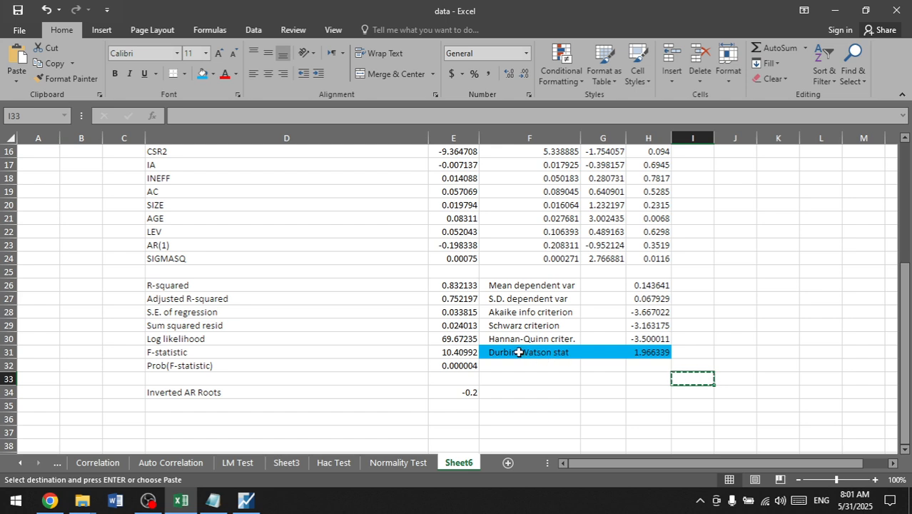
pyautogui.moveTo(519, 351); pyautogui.dragTo(647, 352)
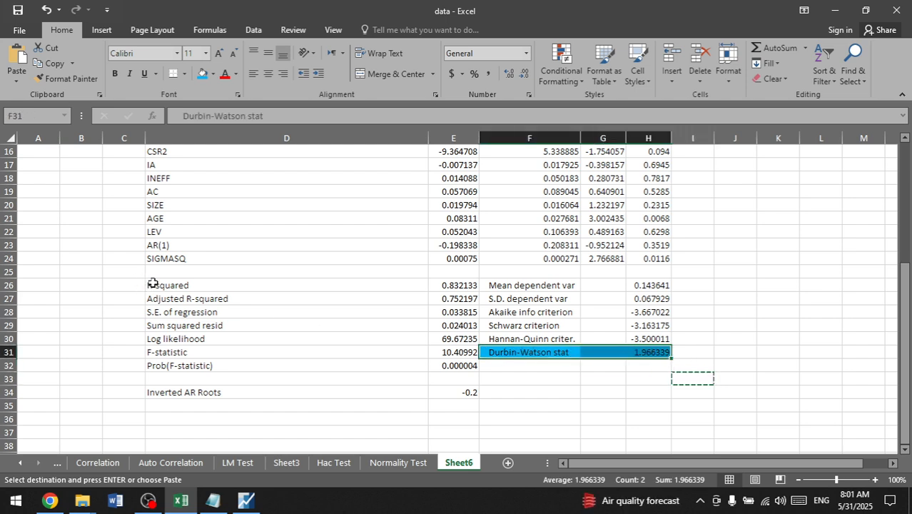
pyautogui.moveTo(153, 284); pyautogui.dragTo(178, 309)
pyautogui.scroll(5, 185, 304)
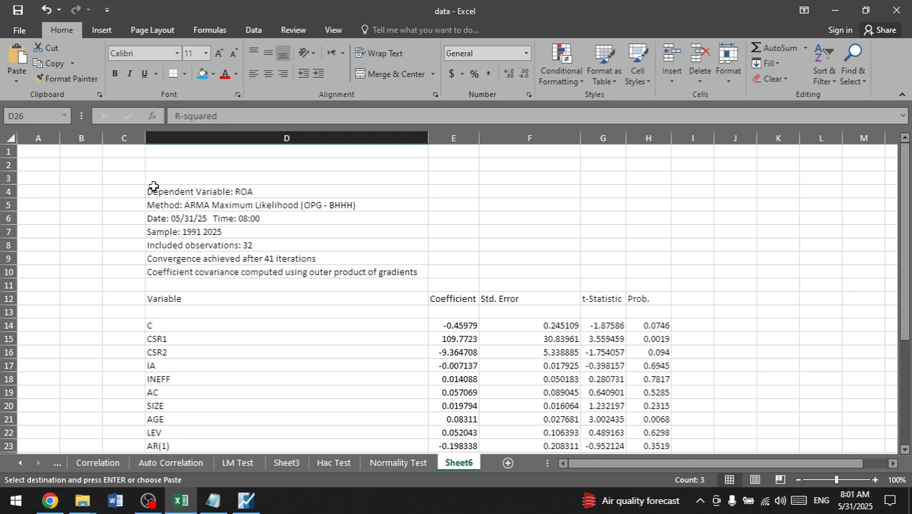
pyautogui.scroll(-10, 287, 299)
pyautogui.scroll(4, 297, 297)
pyautogui.scroll(2, 296, 297)
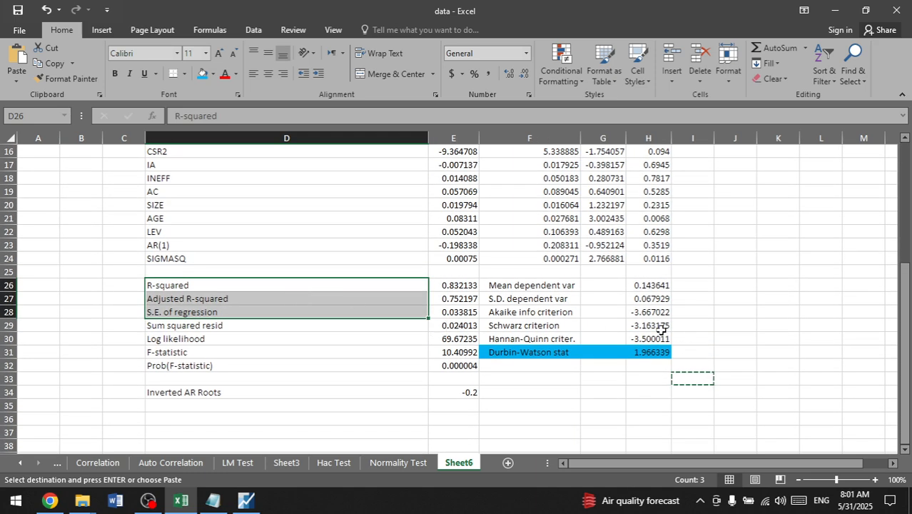
pyautogui.click(662, 354)
pyautogui.click(658, 389)
pyautogui.press('Up')
pyautogui.press('Up')
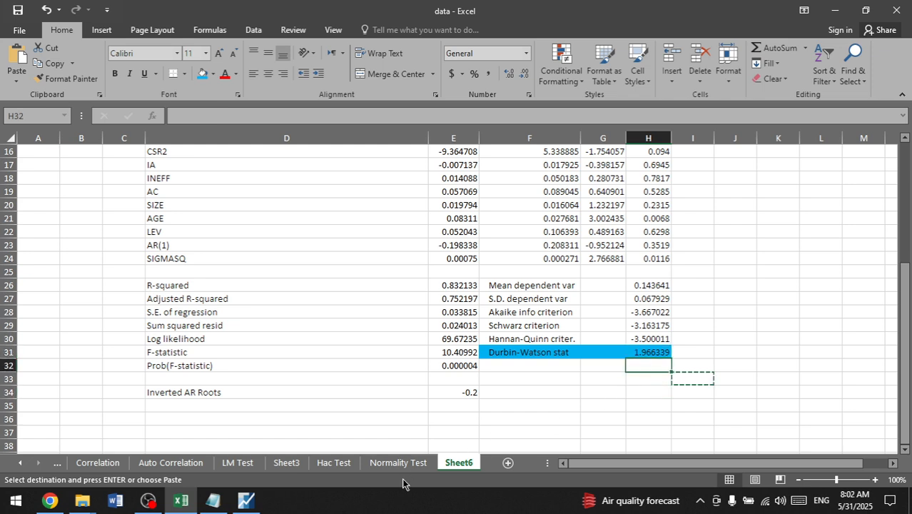
# Step: Switch back to EViews and close the untitled equation, deleting it
pyautogui.click(247, 503)
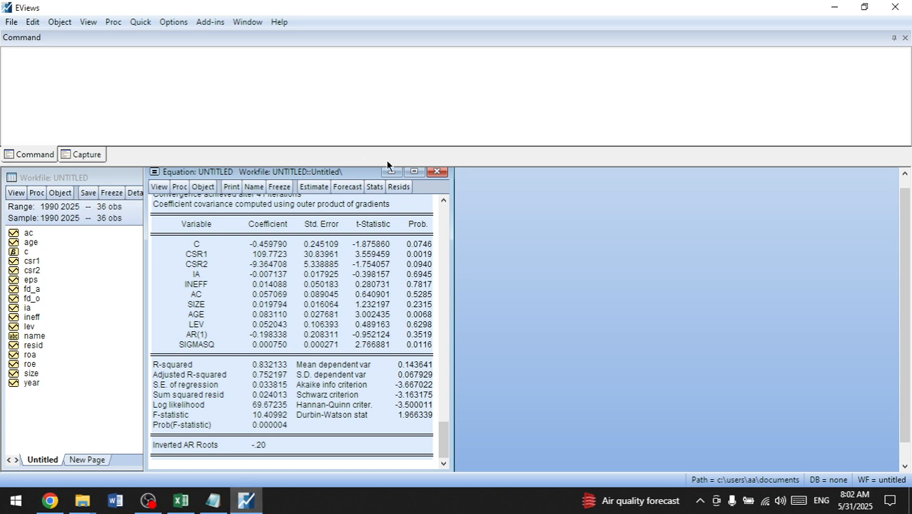
pyautogui.click(438, 172)
pyautogui.click(424, 275)
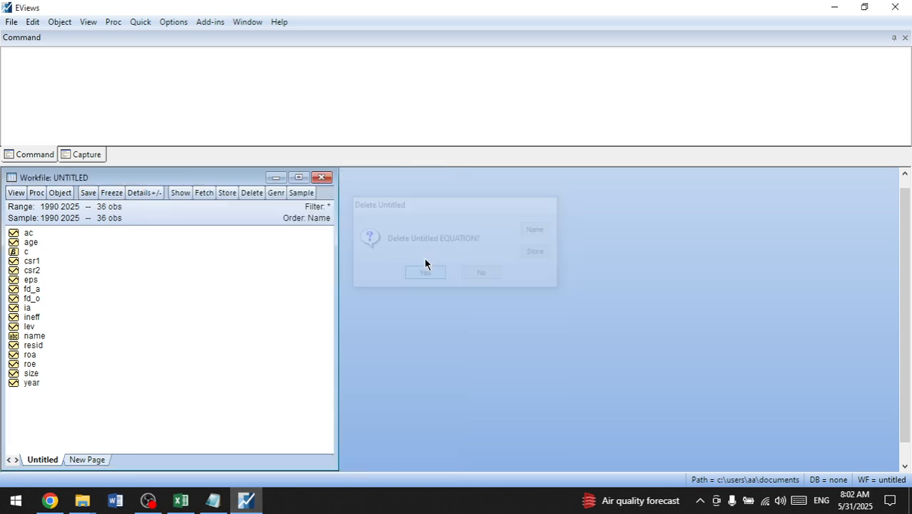
# Step: Estimate a least squares equation of roa on c csr1 csr2 ia ineff ac size age lev, and bring its full output into view
pyautogui.click(139, 22)
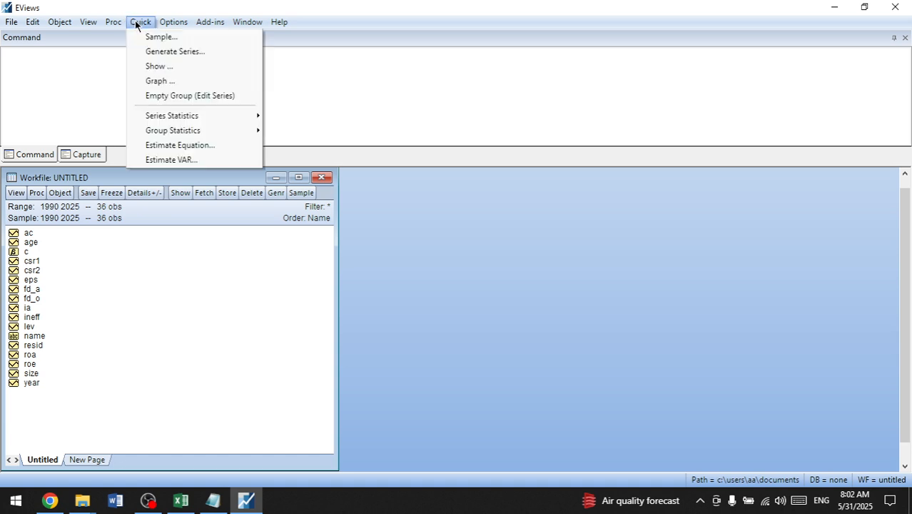
pyautogui.click(212, 145)
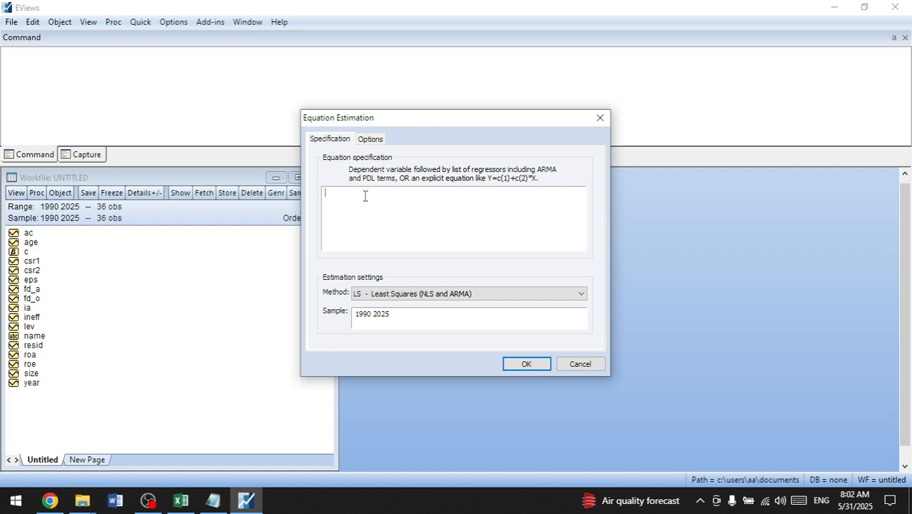
pyautogui.click(212, 500)
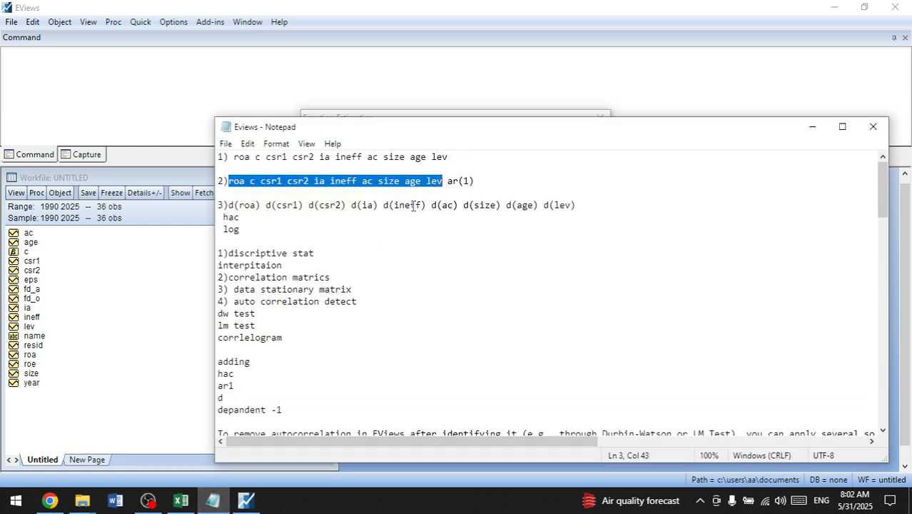
pyautogui.click(488, 113)
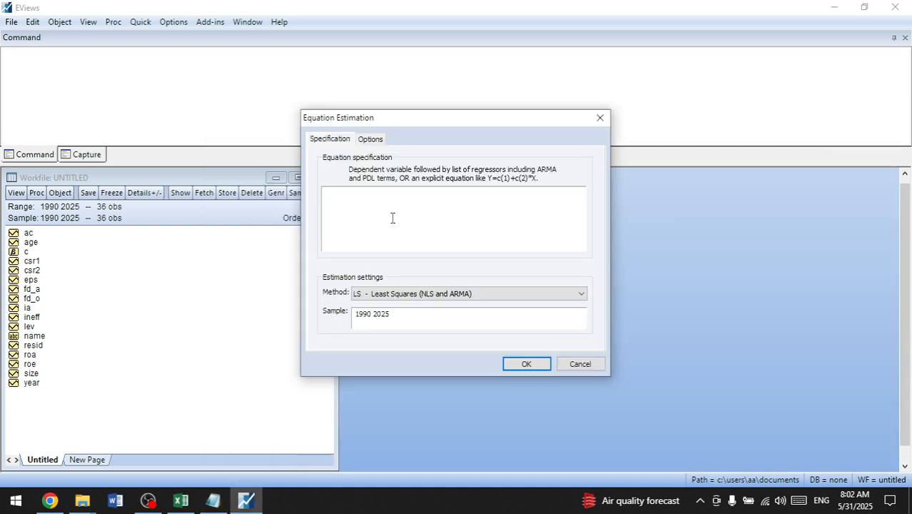
pyautogui.write('roa c csr1 csr2 ia ineff ac size age lev')
pyautogui.click(522, 362)
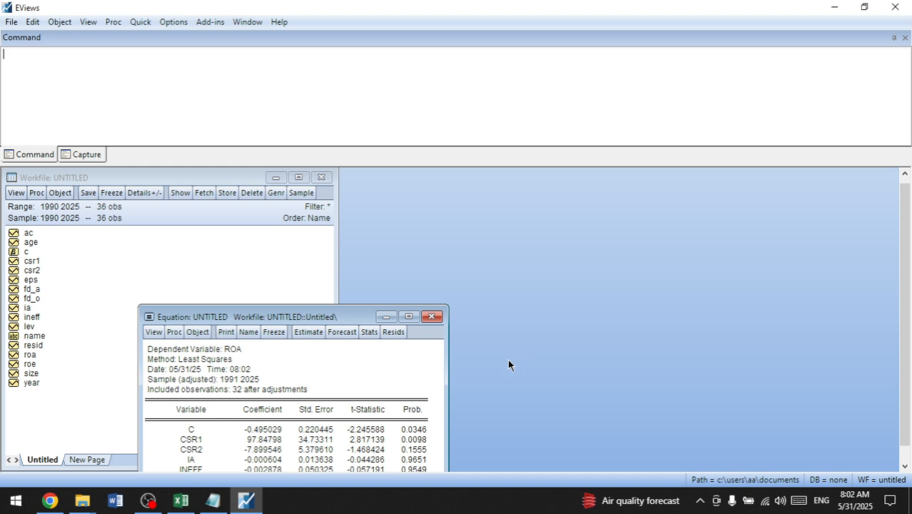
pyautogui.moveTo(304, 313); pyautogui.dragTo(296, 166)
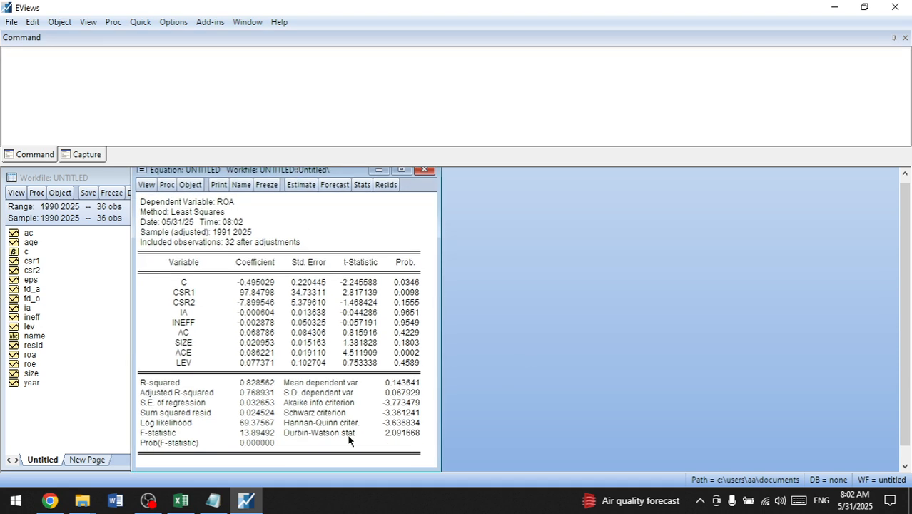
# Step: Copy the Durbin-Watson stat row as displayed and paste it into cell F32 of Sheet6 in Excel
pyautogui.moveTo(296, 434); pyautogui.dragTo(404, 439)
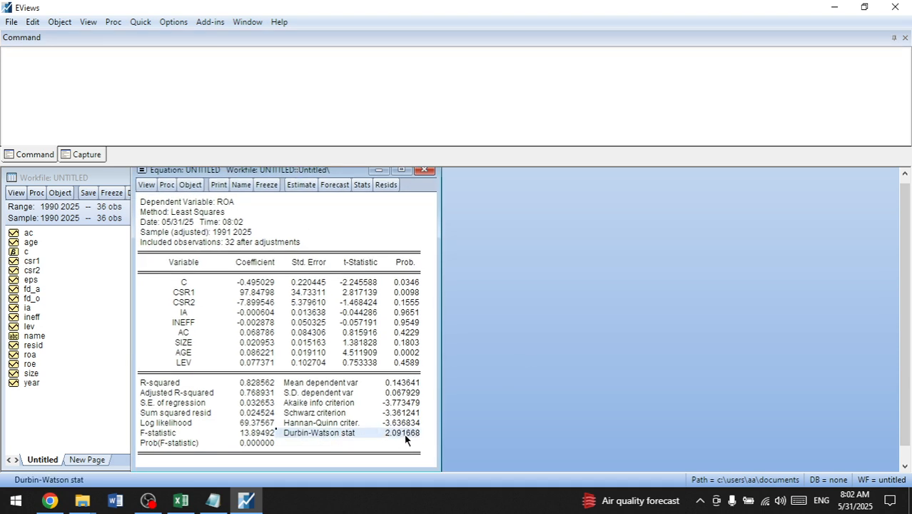
pyautogui.hotkey('ctrl', 'c')
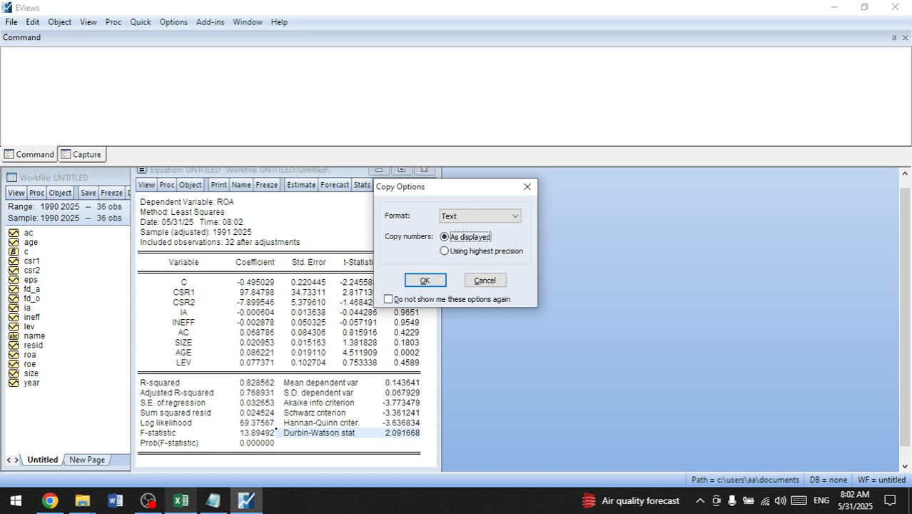
pyautogui.click(421, 279)
pyautogui.click(181, 500)
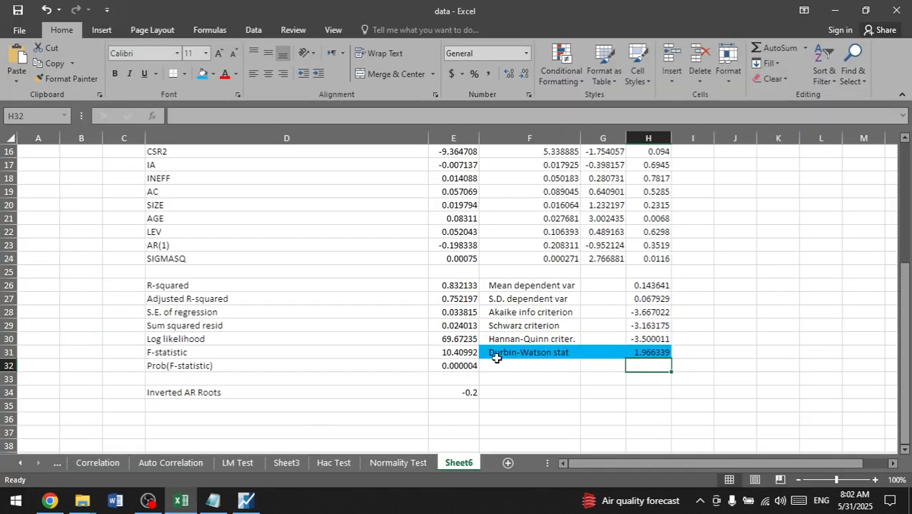
pyautogui.click(500, 365)
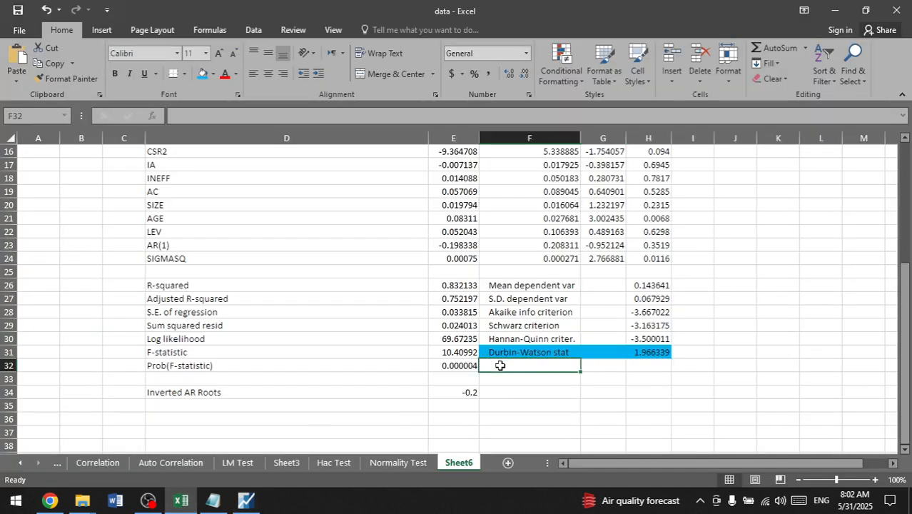
pyautogui.hotkey('ctrl', 'v')
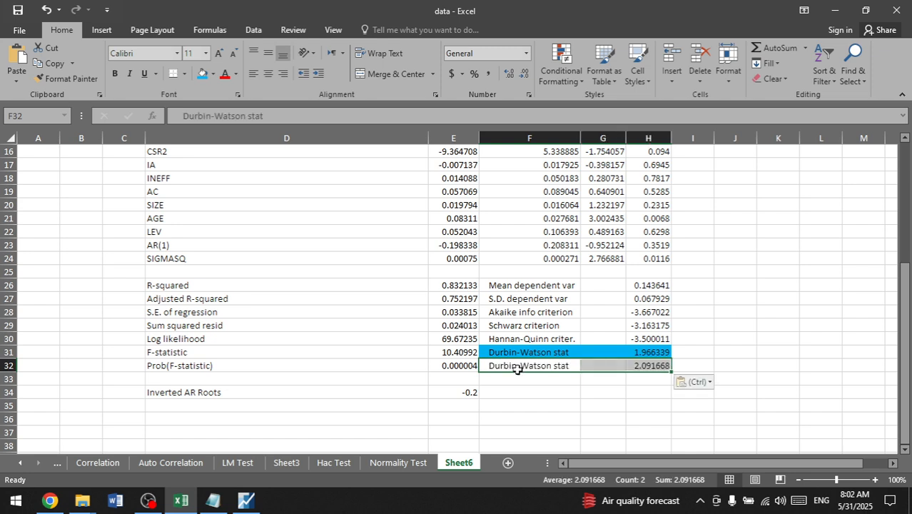
pyautogui.click(575, 405)
# Step: Move the blue Durbin-Watson row from F31:H31 to F33:H33, directly below the pasted row
pyautogui.moveTo(662, 365); pyautogui.dragTo(646, 351)
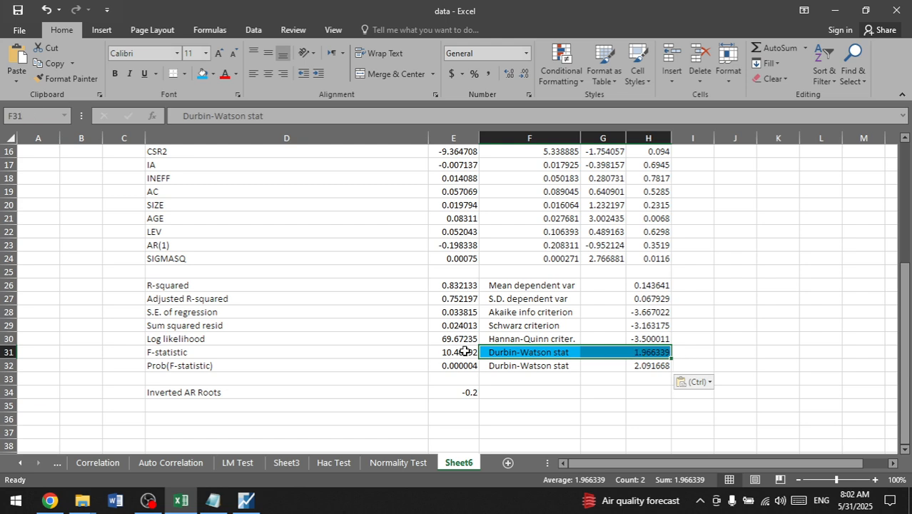
pyautogui.moveTo(489, 359); pyautogui.dragTo(492, 379)
pyautogui.click(491, 364)
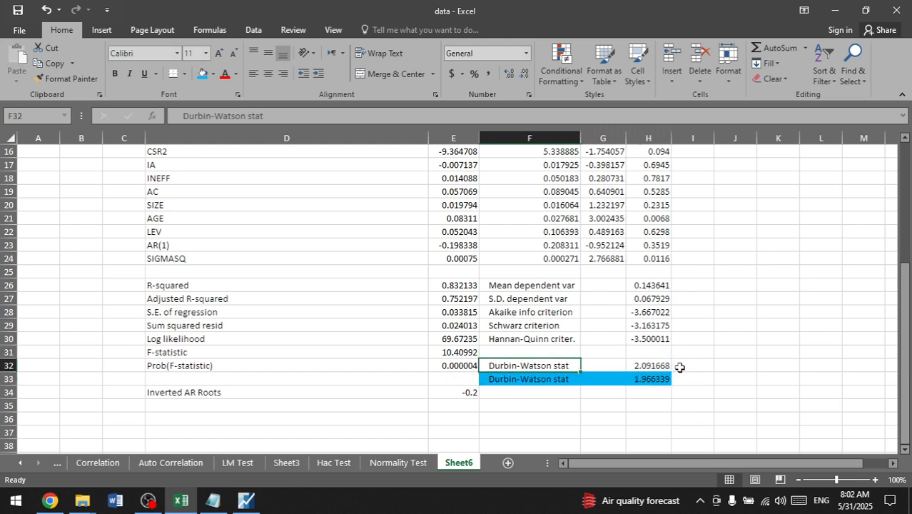
# Step: Clear the rest of the regression output, keeping only the two Durbin-Watson rows
pyautogui.moveTo(642, 352); pyautogui.dragTo(251, 246)
pyautogui.press('Delete')
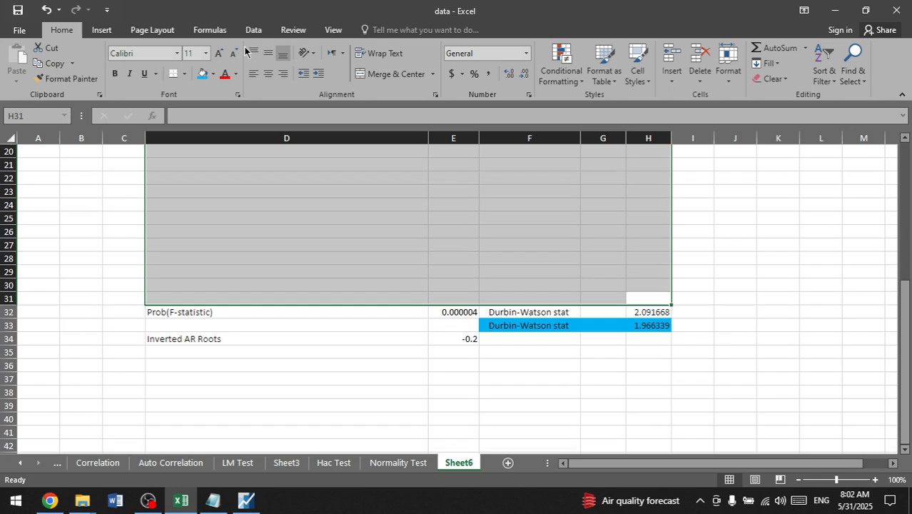
pyautogui.moveTo(124, 263); pyautogui.dragTo(452, 404)
pyautogui.press('Delete')
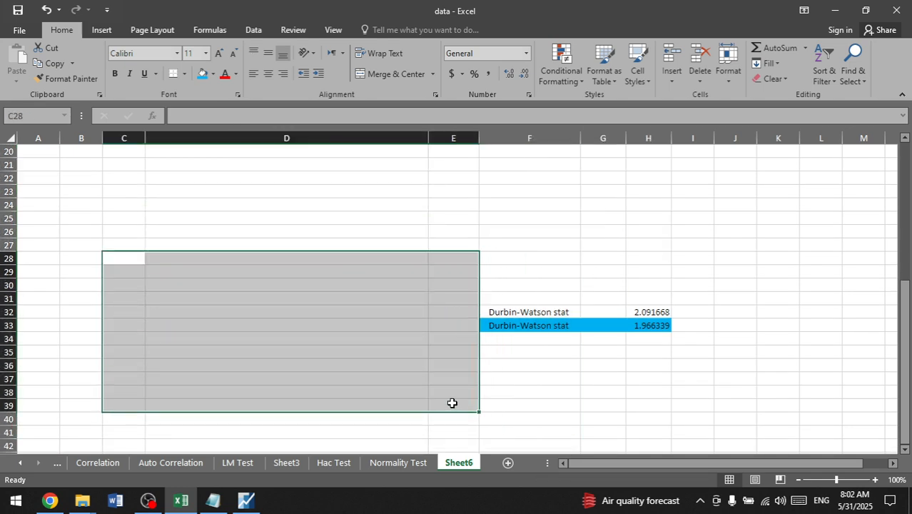
# Step: Narrow columns C through H to one uniform width
pyautogui.moveTo(126, 139); pyautogui.dragTo(648, 135)
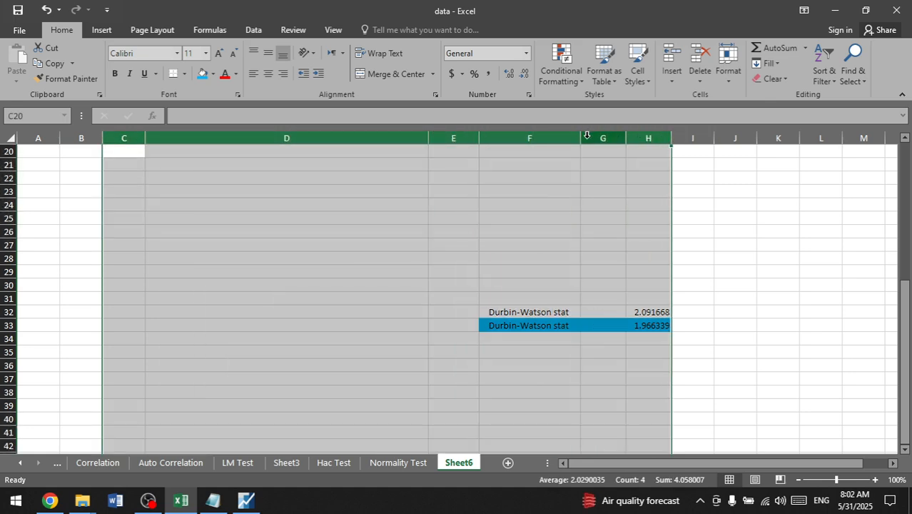
pyautogui.moveTo(580, 137); pyautogui.dragTo(573, 137)
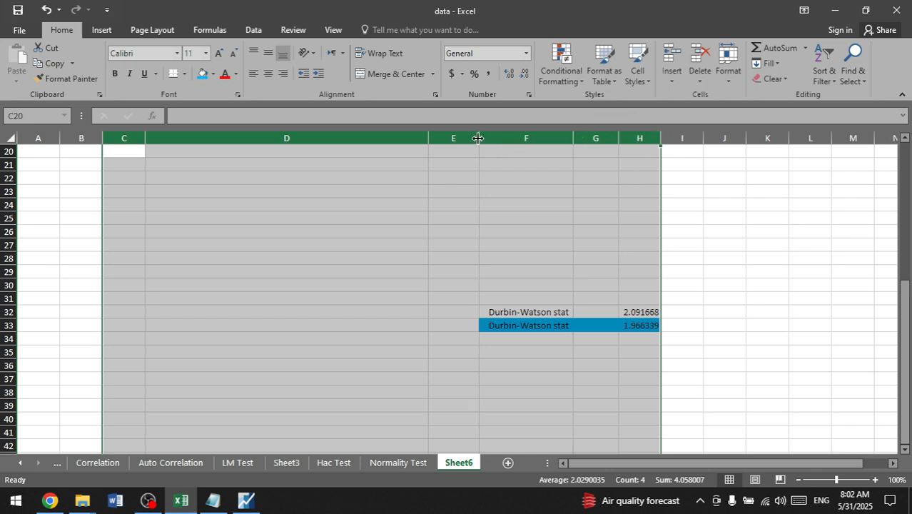
pyautogui.scroll(6, 477, 149)
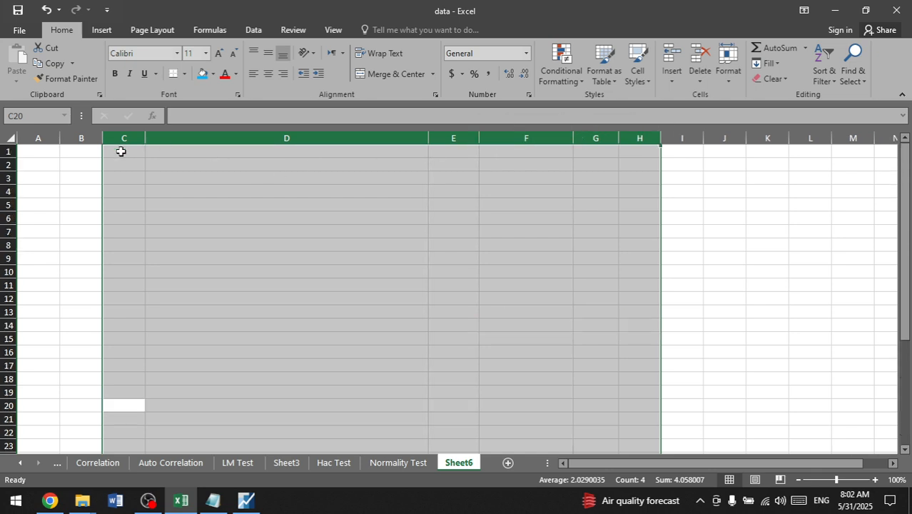
pyautogui.moveTo(124, 138); pyautogui.dragTo(650, 122)
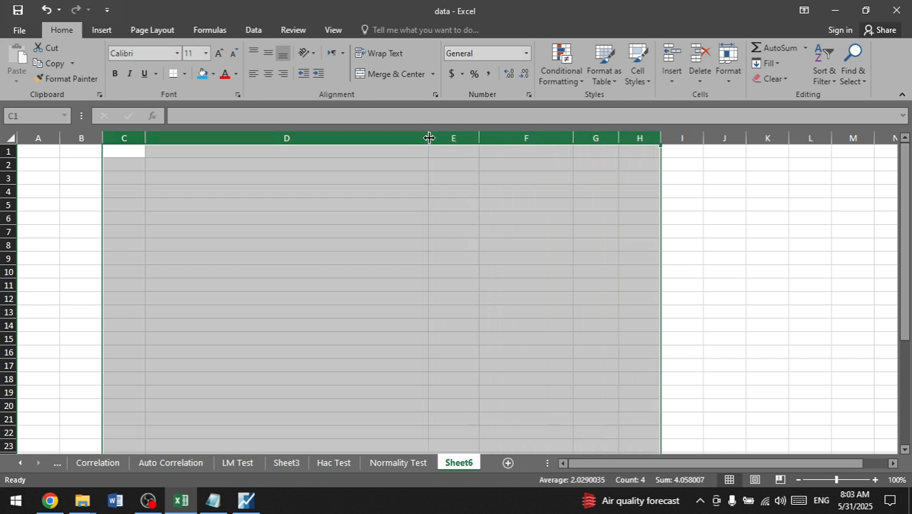
pyautogui.moveTo(429, 138); pyautogui.dragTo(189, 138)
pyautogui.click(479, 169)
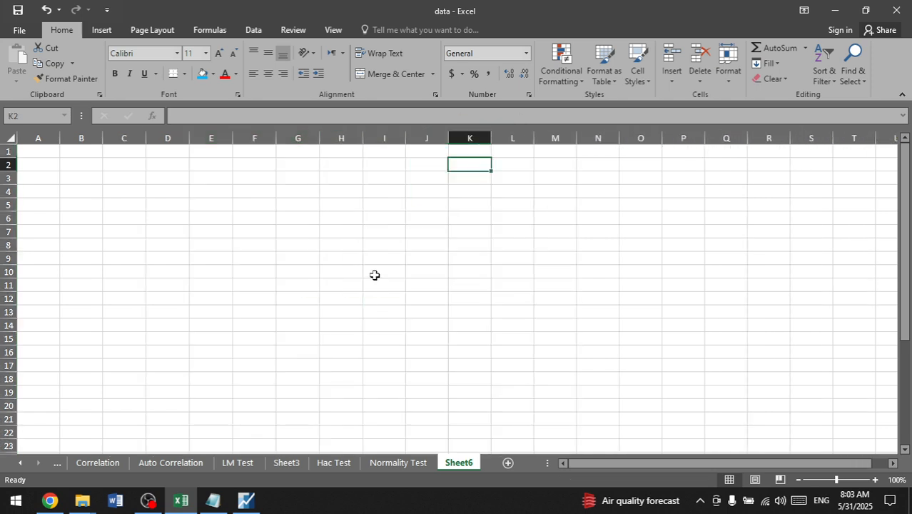
# Step: Fill the Durbin-Watson row in cells F32 to H32 with light green
pyautogui.scroll(-10, 375, 273)
pyautogui.click(314, 182)
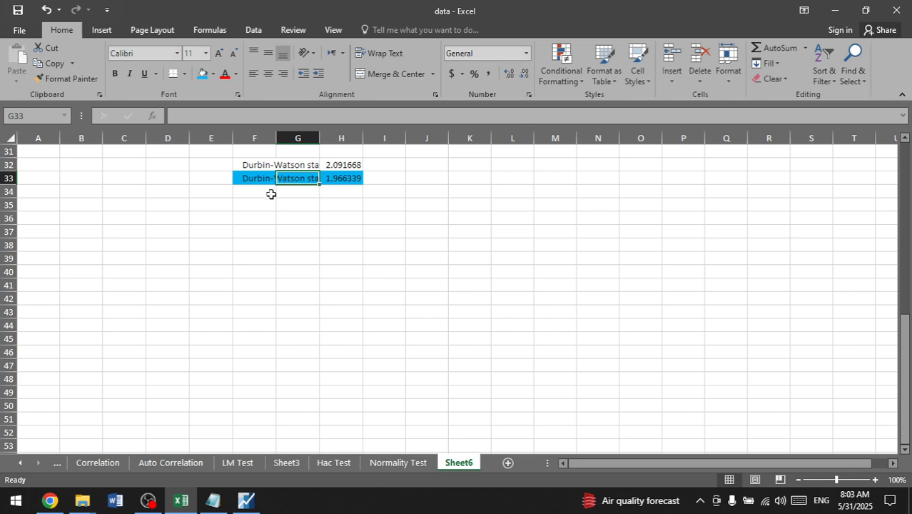
pyautogui.click(394, 167)
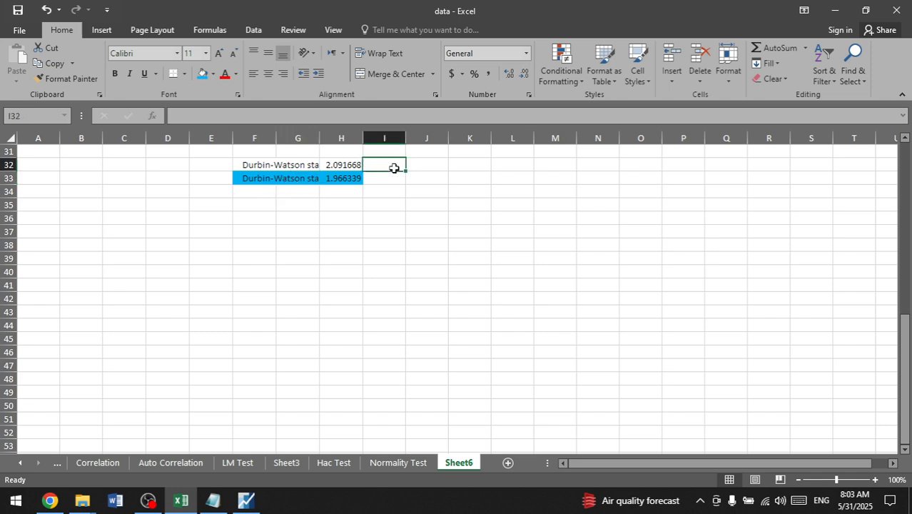
pyautogui.click(248, 165)
pyautogui.moveTo(248, 165); pyautogui.dragTo(346, 165)
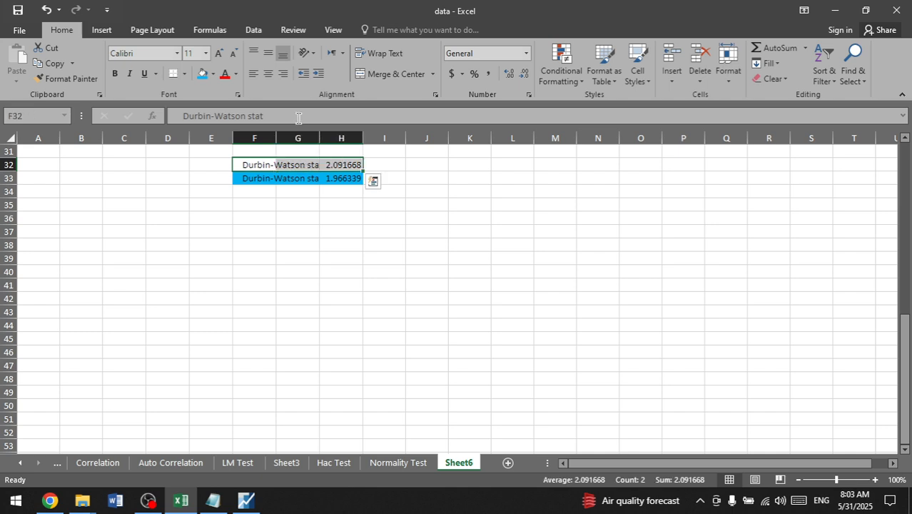
pyautogui.click(213, 74)
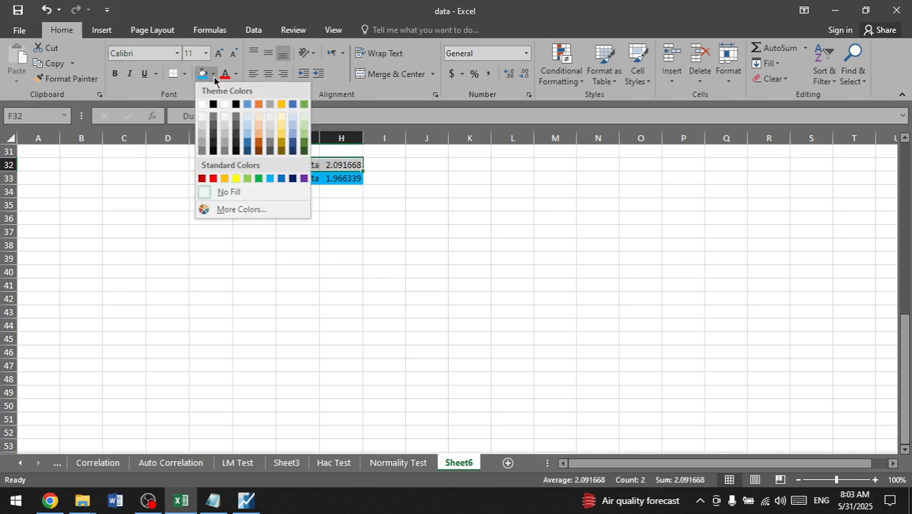
pyautogui.click(303, 123)
pyautogui.click(383, 164)
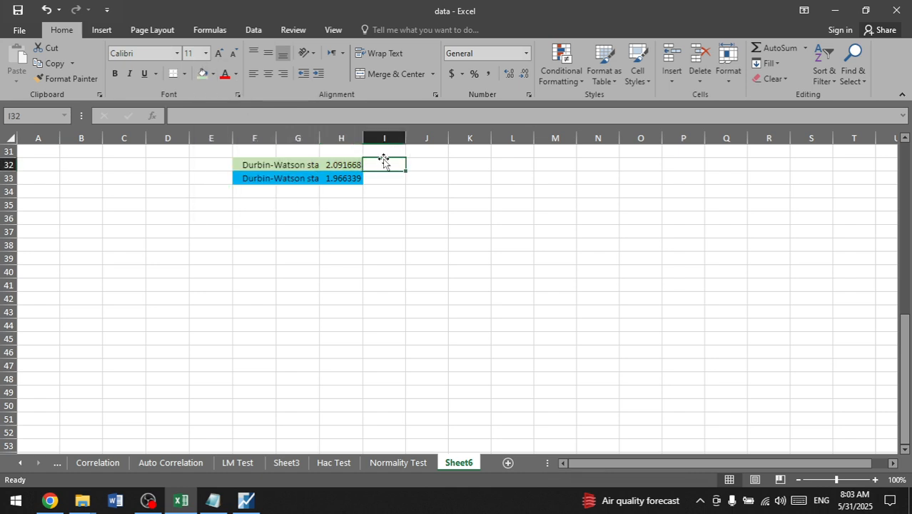
# Step: Label the green Durbin-Watson row "Normal DW" in cell I32
pyautogui.click(413, 164)
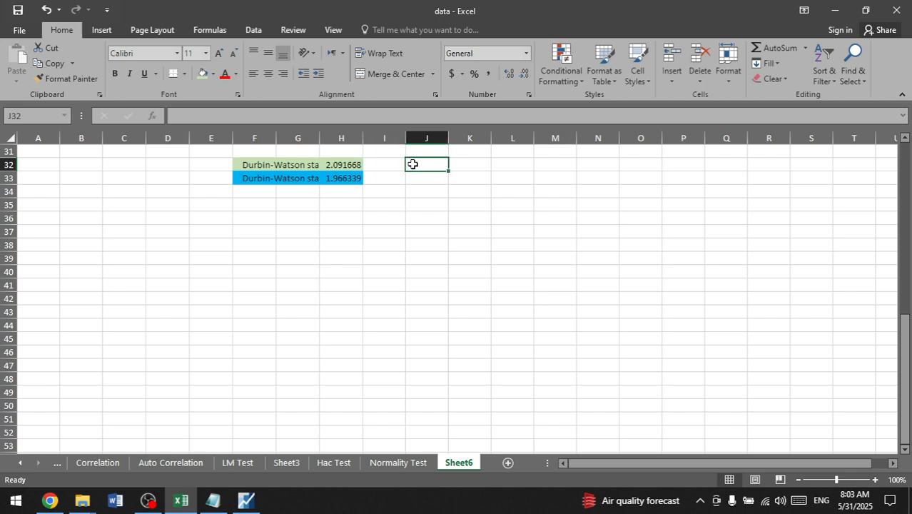
pyautogui.click(398, 165)
pyautogui.write('Normal D')
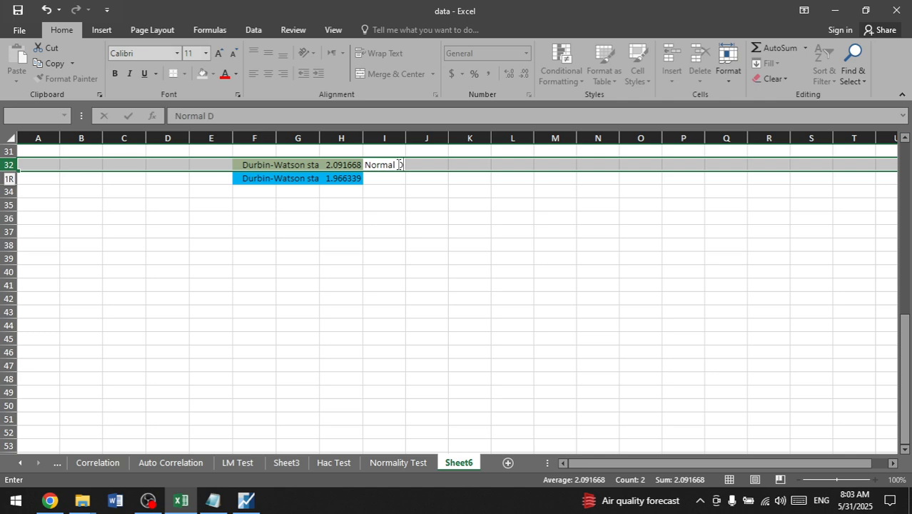
pyautogui.write('W')
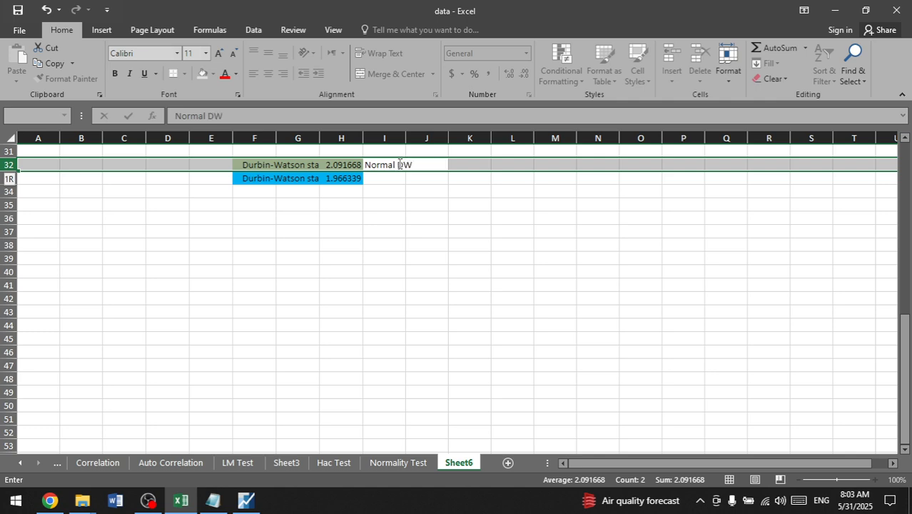
pyautogui.click(421, 195)
# Step: Label the blue Durbin-Watson row "add AR(1)" in cell I33 and autofit column I to its text
pyautogui.click(402, 177)
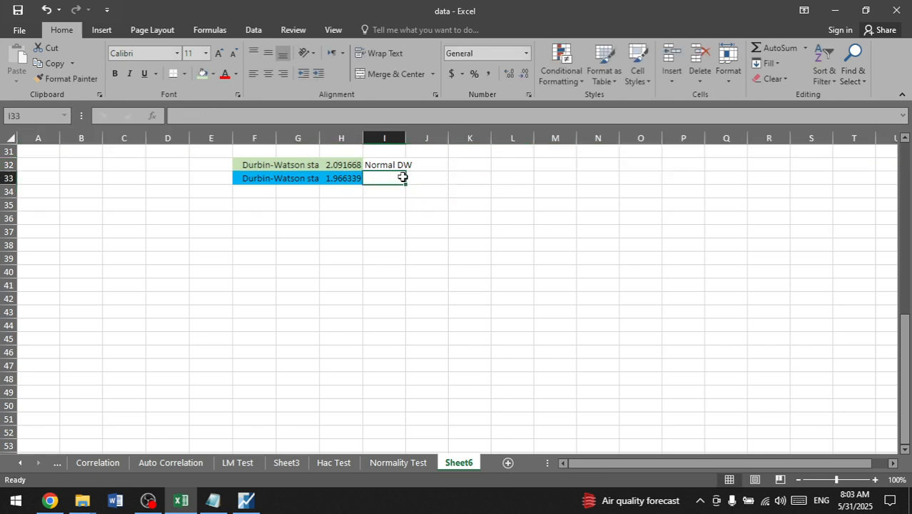
pyautogui.write('add')
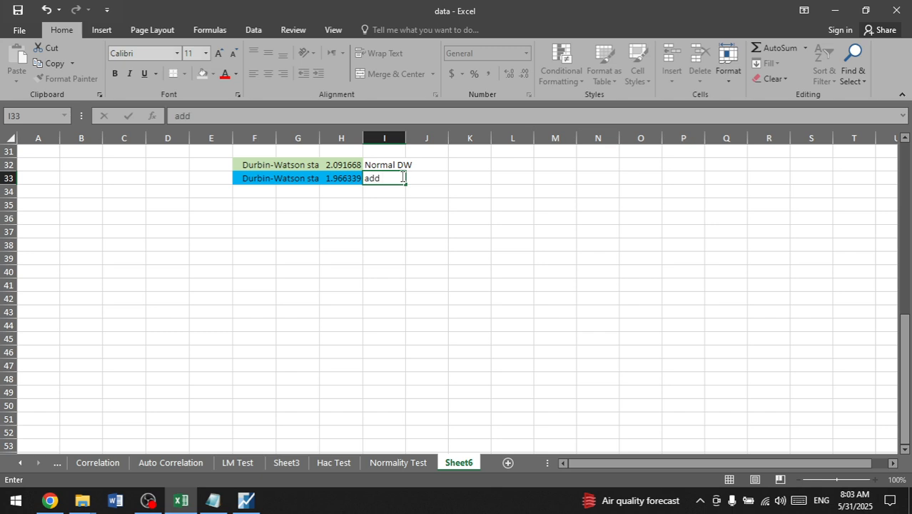
pyautogui.write(' AR(')
pyautogui.write('1)')
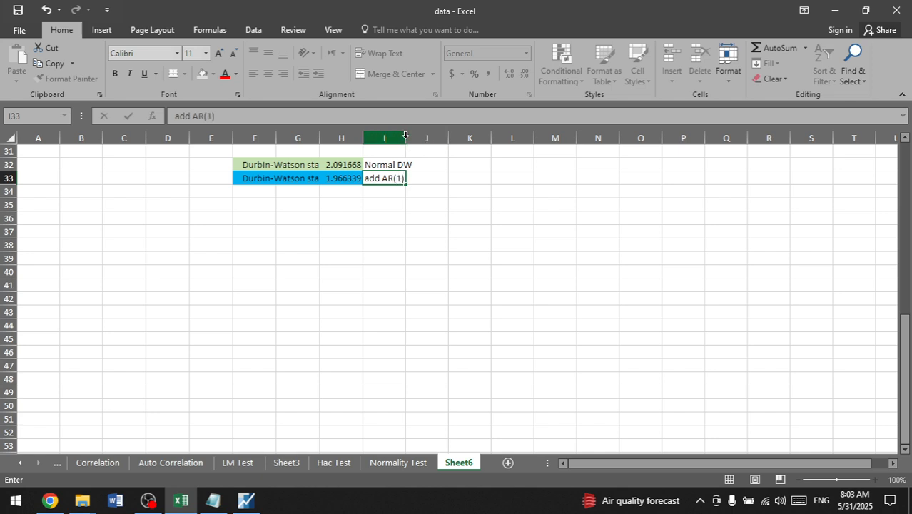
pyautogui.click(403, 137)
pyautogui.doubleClick(406, 135)
pyautogui.click(328, 199)
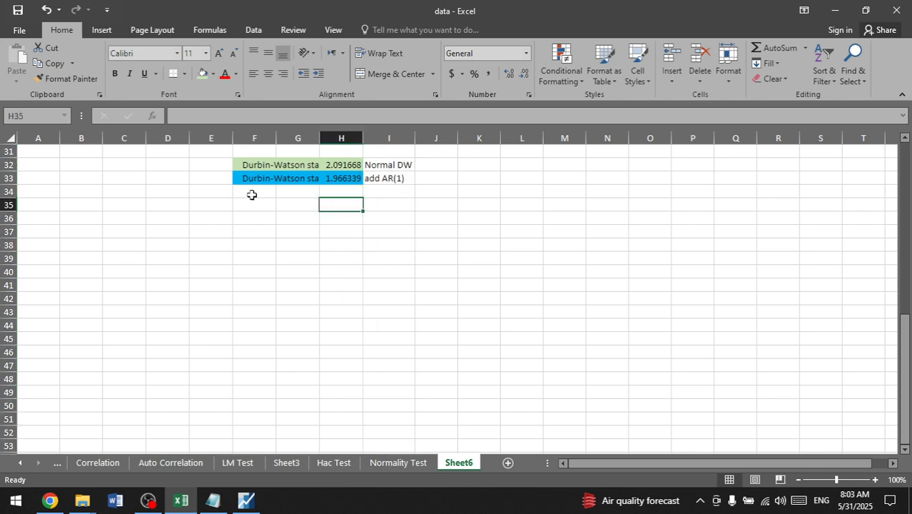
pyautogui.click(249, 192)
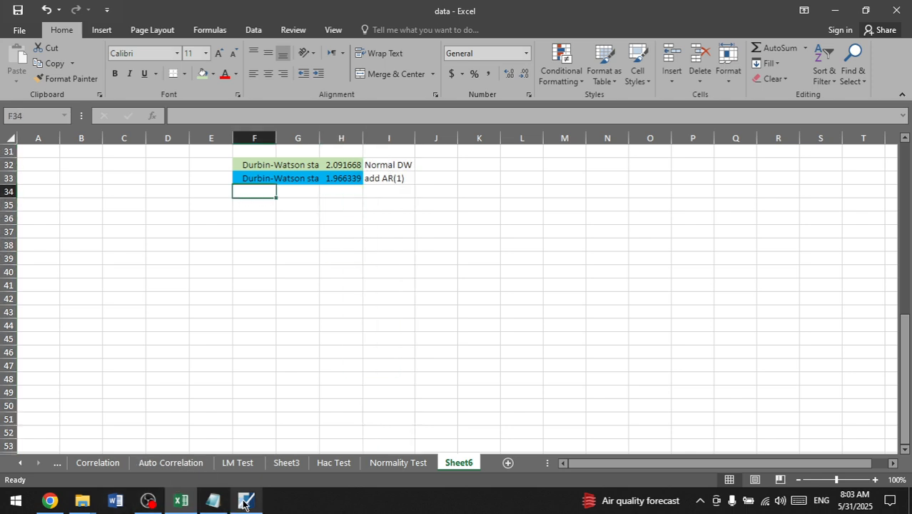
pyautogui.moveTo(245, 500)
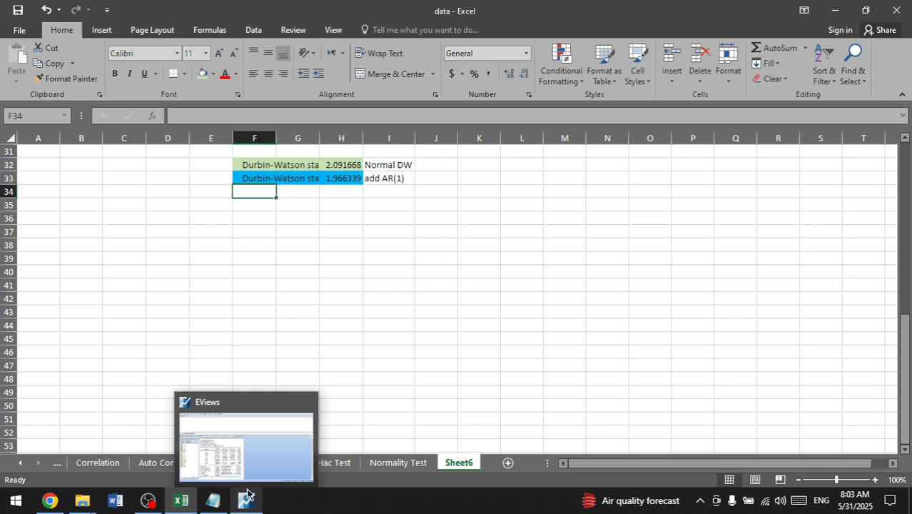
pyautogui.click(346, 163)
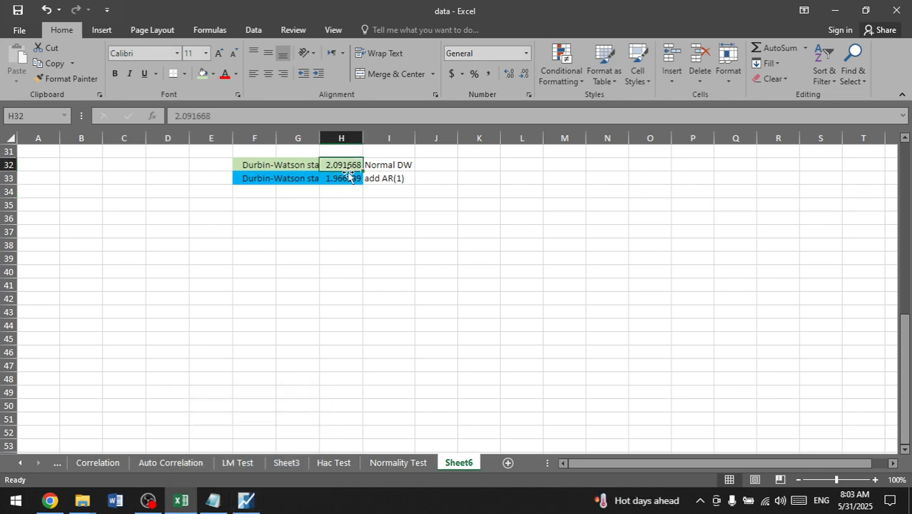
# Step: Select cell F34 for the next statistic, then switch to EViews and delete the untitled ROA equation
pyautogui.click(348, 179)
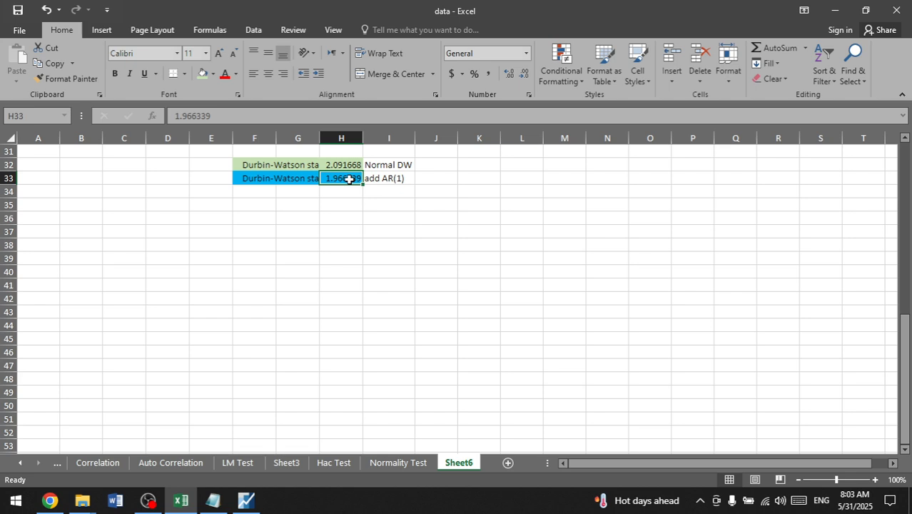
pyautogui.click(261, 195)
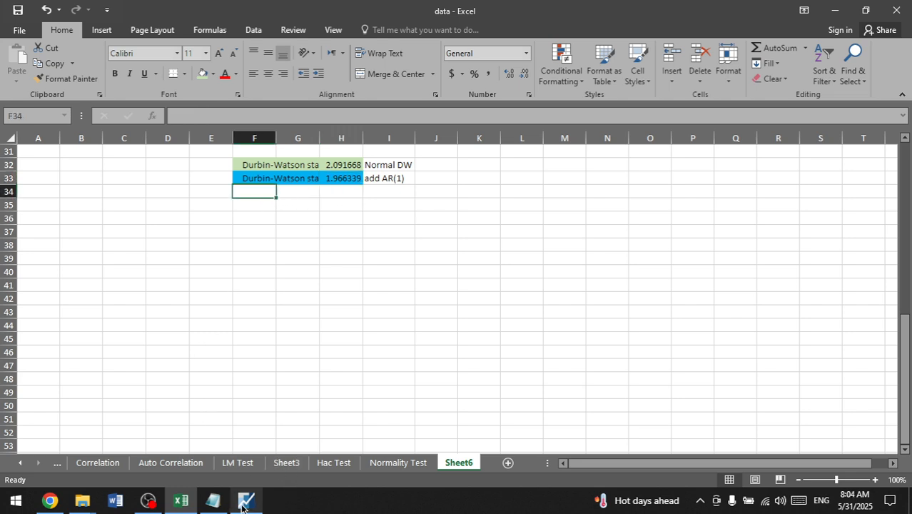
pyautogui.moveTo(259, 503)
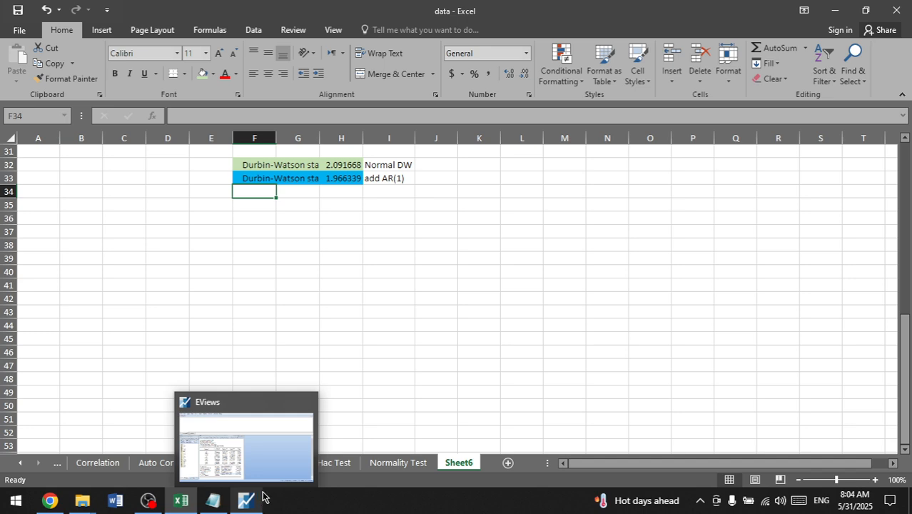
pyautogui.click(261, 500)
pyautogui.click(250, 501)
pyautogui.click(251, 501)
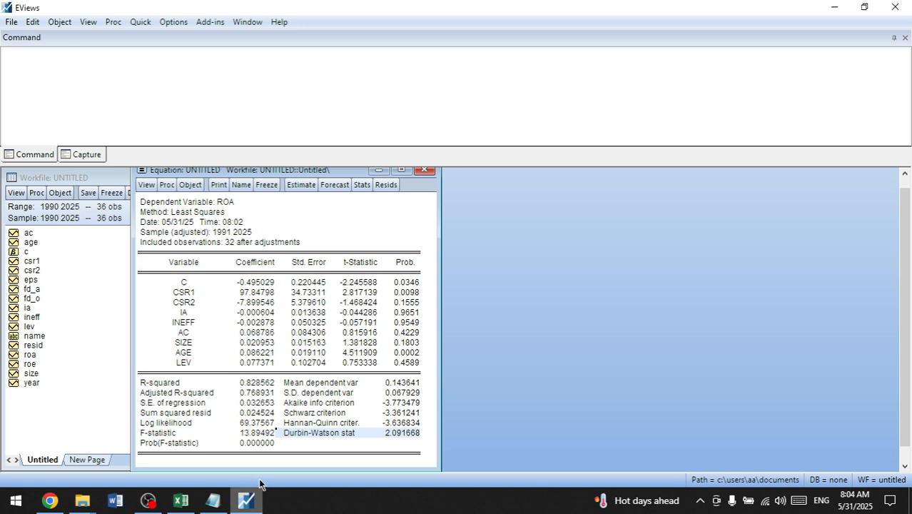
pyautogui.click(431, 173)
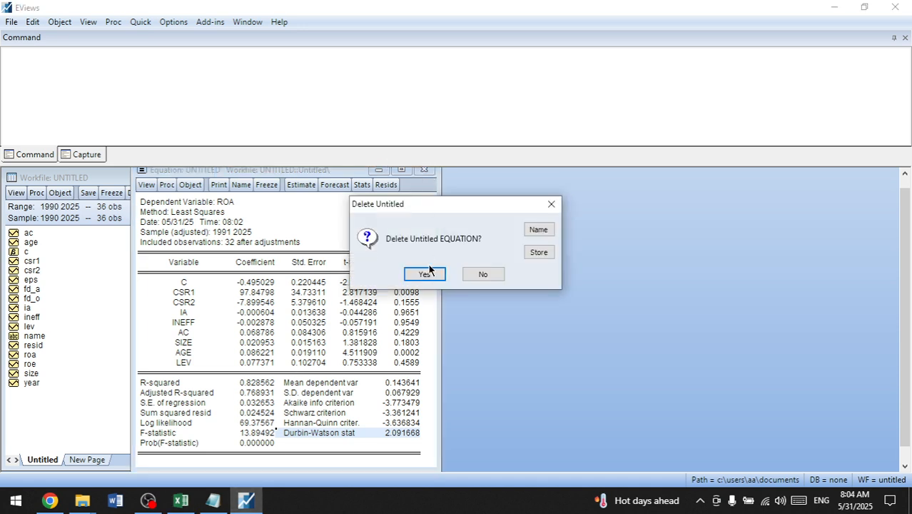
pyautogui.click(434, 272)
# Step: Start a new equation estimation and paste the specification "roa c csr1 csr2 ia ineff ac size age lev"
pyautogui.click(148, 27)
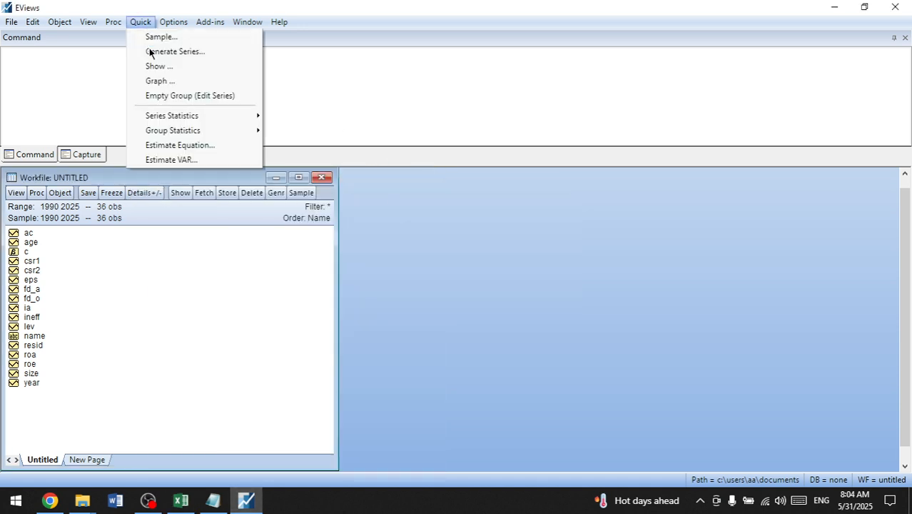
pyautogui.click(182, 149)
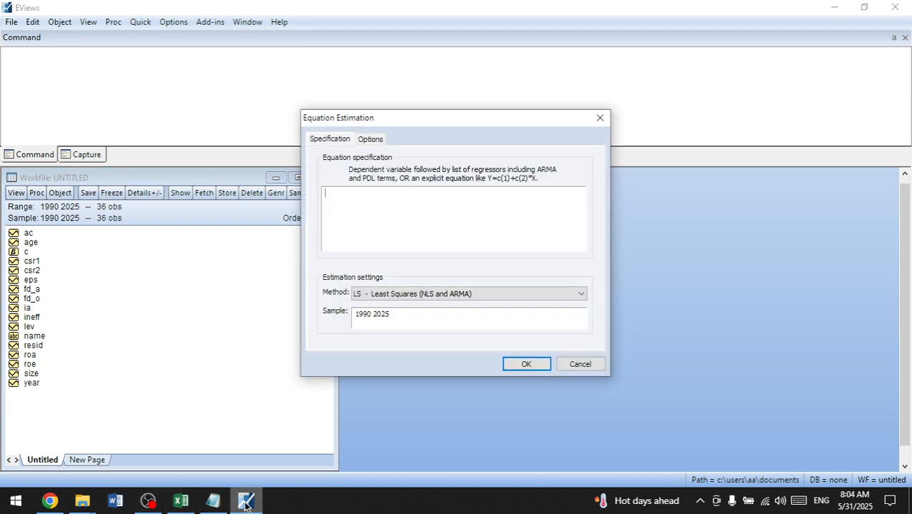
pyautogui.click(212, 501)
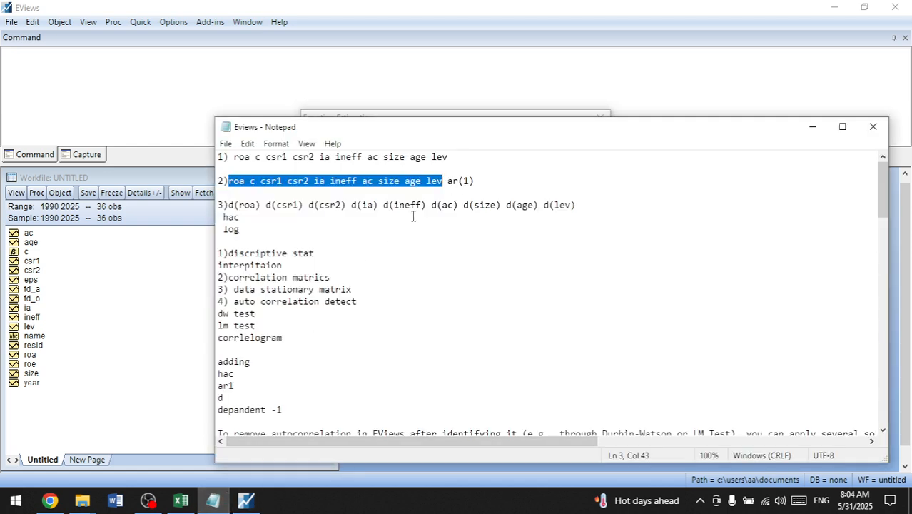
pyautogui.click(454, 94)
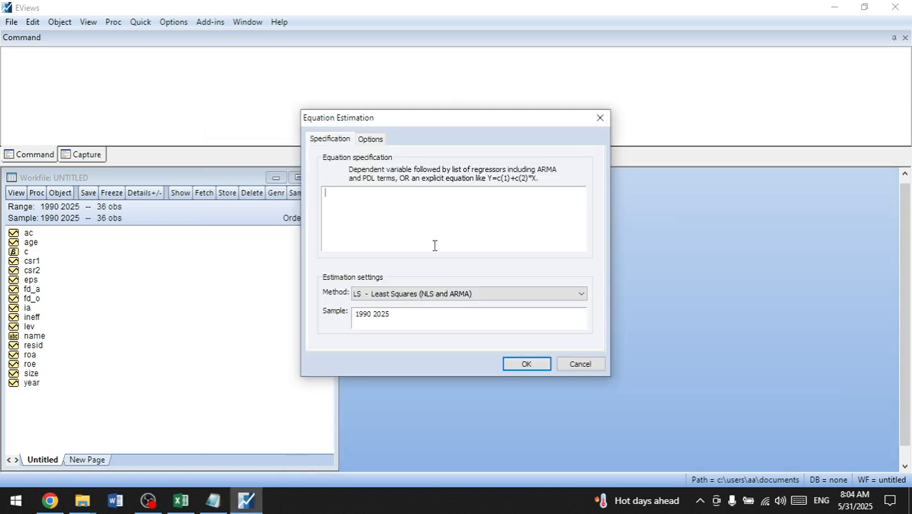
pyautogui.write('roa c csr1 csr2 ia ineff ac size age lev')
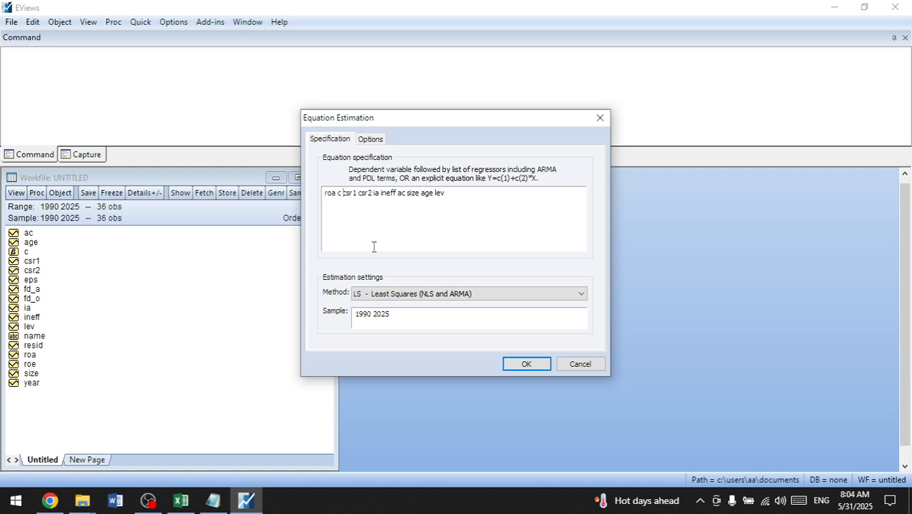
# Step: Insert the lagged dependent variable roa(-1) after c in the specification and estimate the equation by least squares over 1990 2025
pyautogui.click(344, 192)
pyautogui.write('ro')
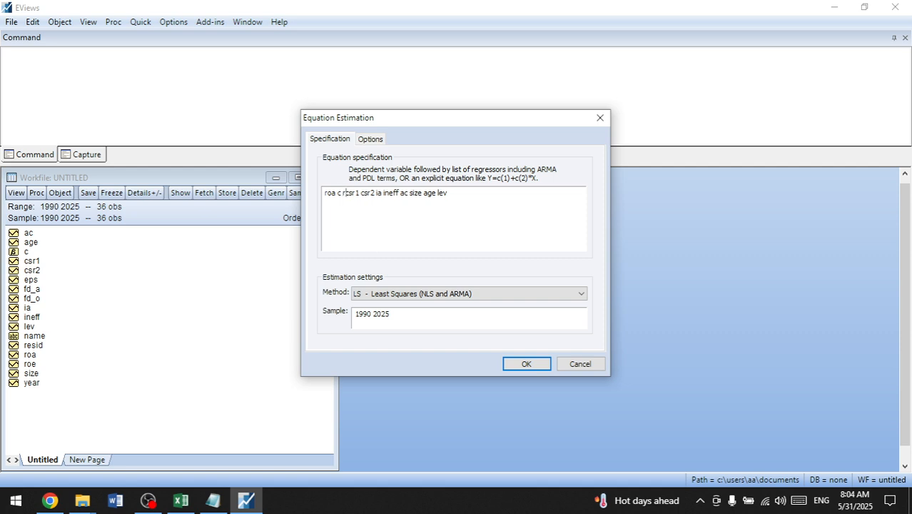
pyautogui.write('a')
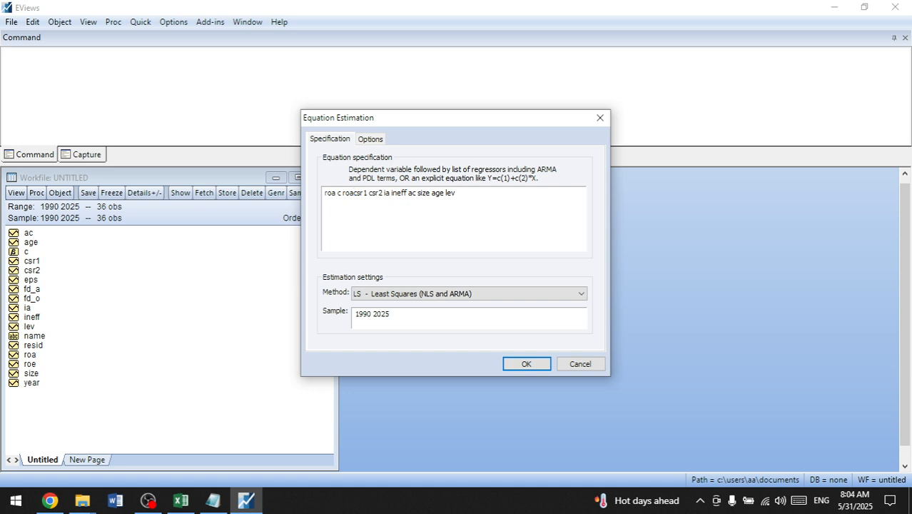
pyautogui.write('(')
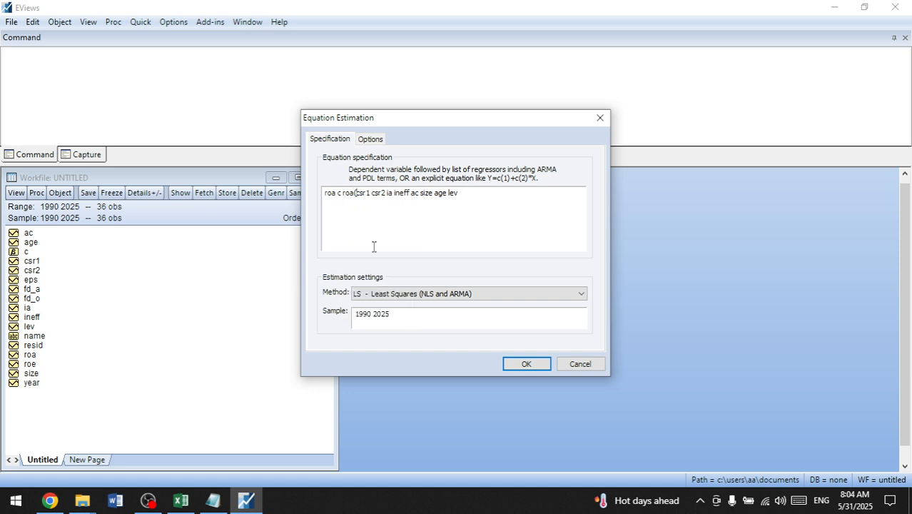
pyautogui.write('-1)')
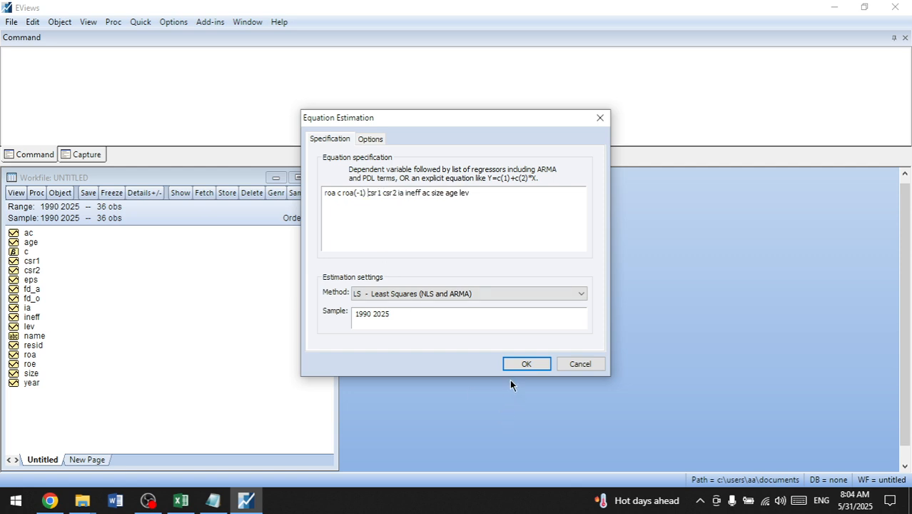
pyautogui.click(520, 364)
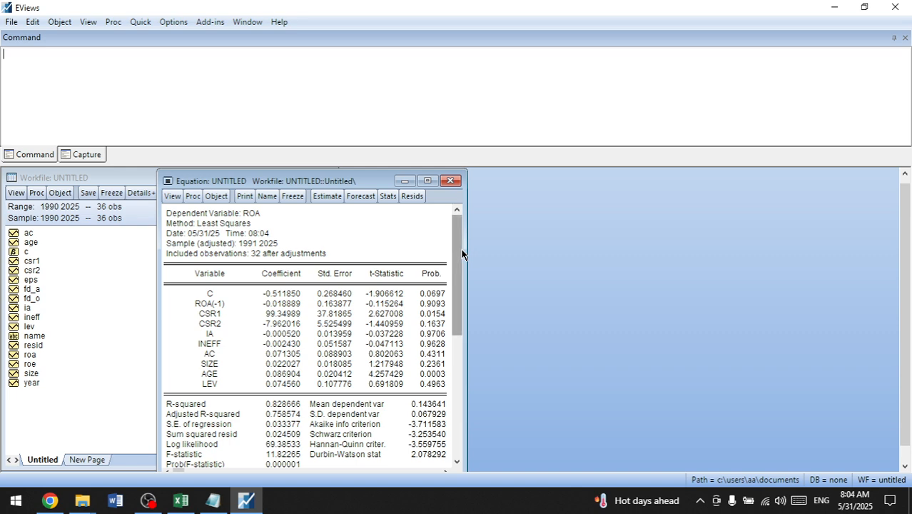
# Step: Copy the Durbin-Watson statistic as displayed from the lagged regression output and paste it at cell F34 in Excel
pyautogui.scroll(-1, 462, 255)
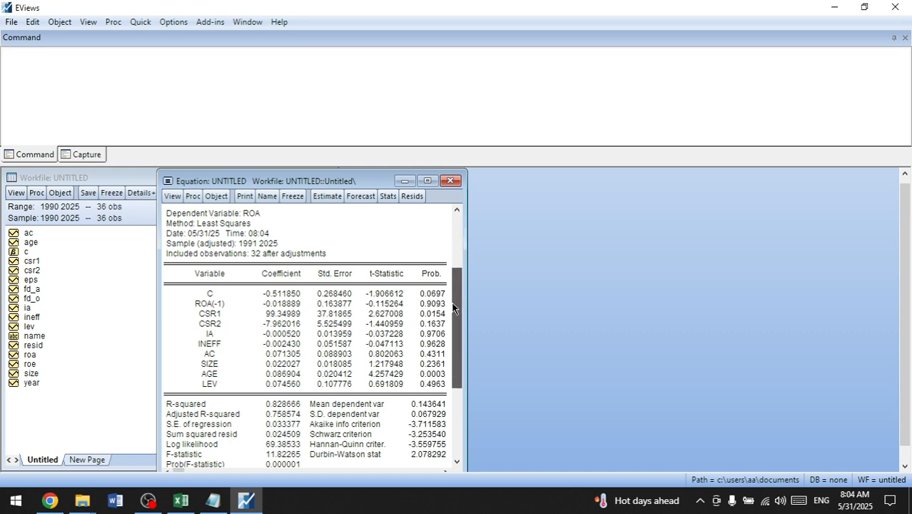
pyautogui.click(313, 442)
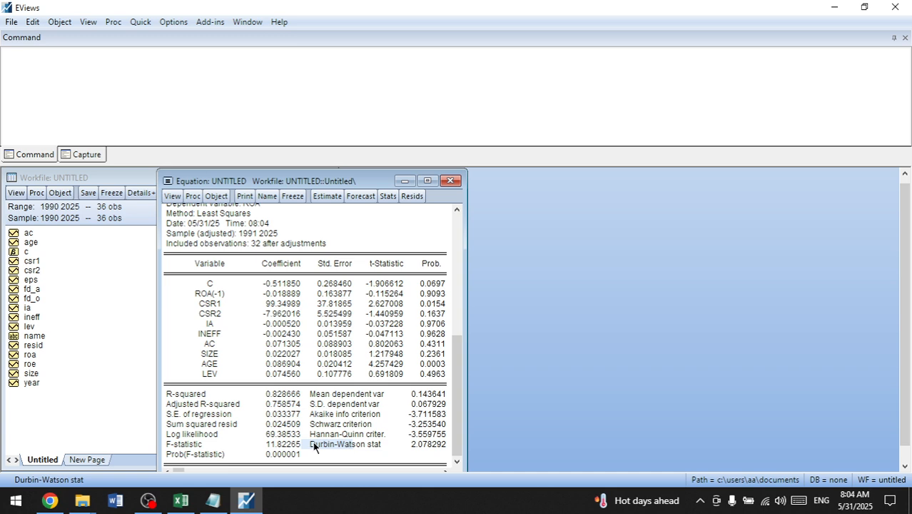
pyautogui.moveTo(313, 441); pyautogui.dragTo(434, 450)
pyautogui.hotkey('ctrl', 'c')
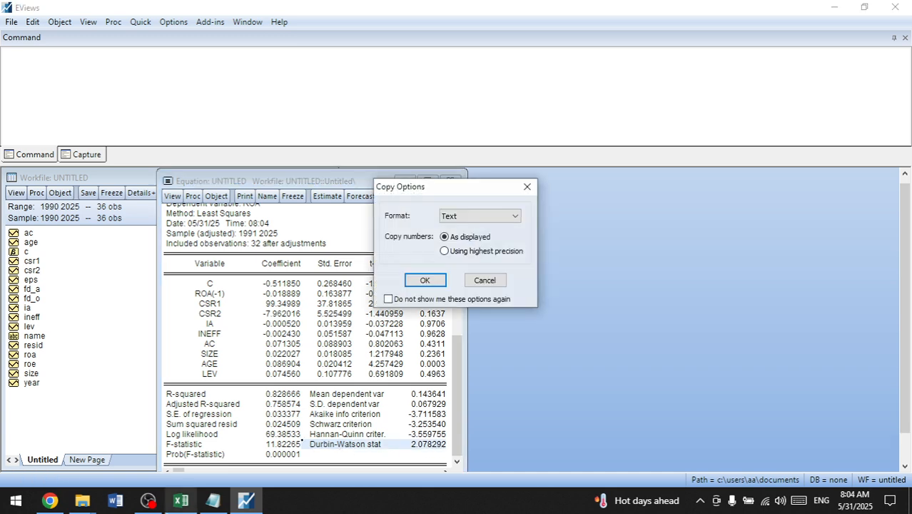
pyautogui.click(421, 280)
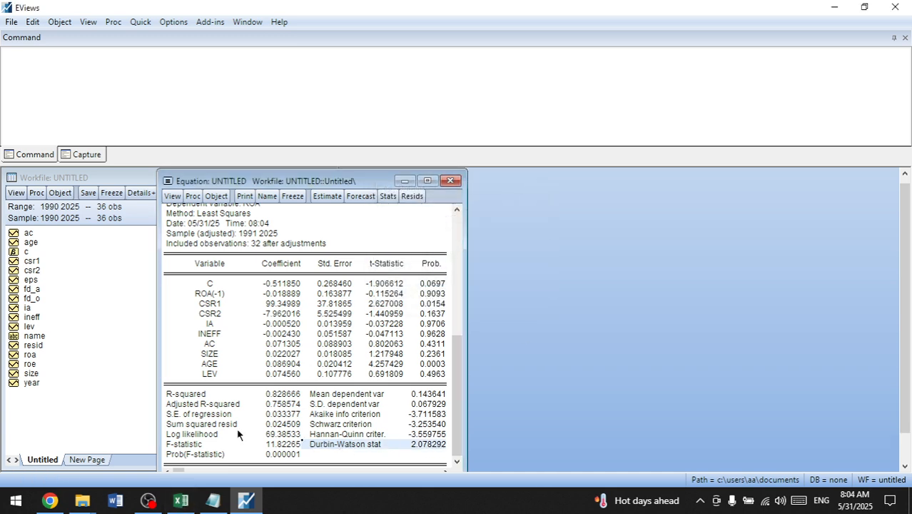
pyautogui.click(181, 499)
pyautogui.hotkey('ctrl', 'v')
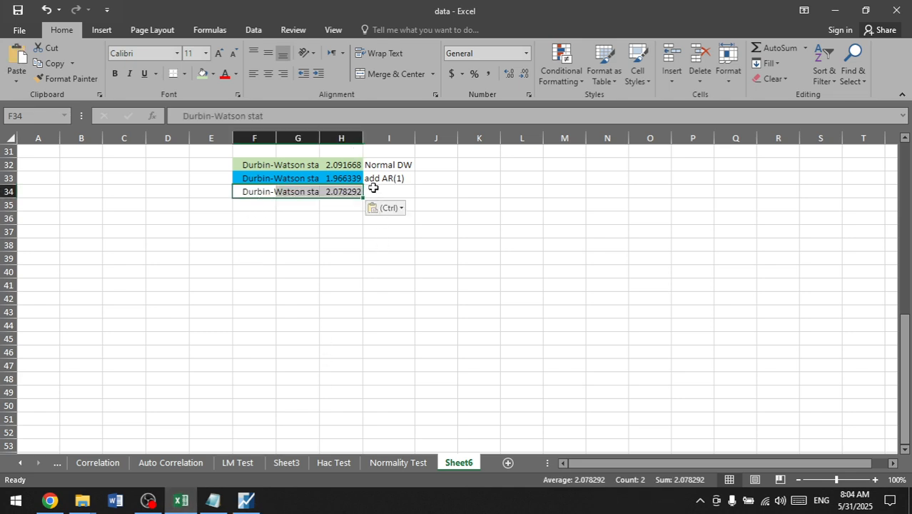
# Step: Autofit column F to the full Durbin-Watson label and narrow the empty column G
pyautogui.click(318, 138)
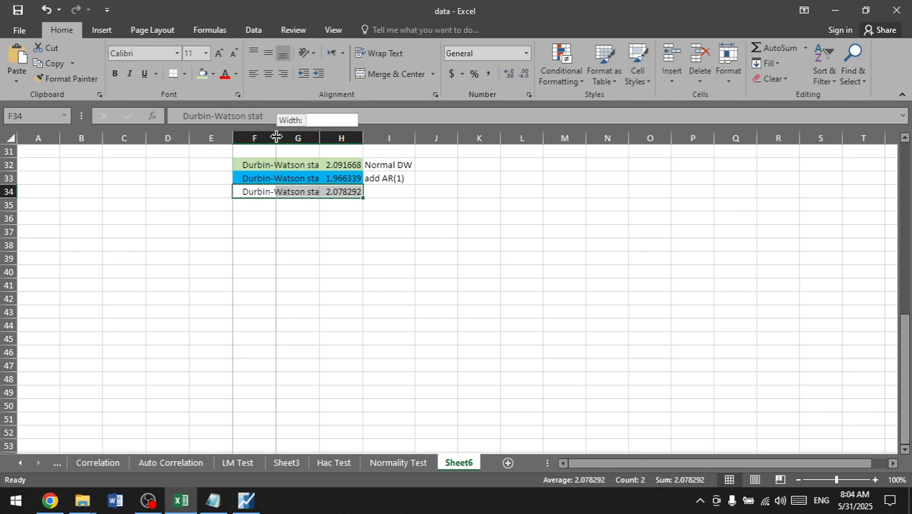
pyautogui.doubleClick(280, 138)
pyautogui.click(451, 194)
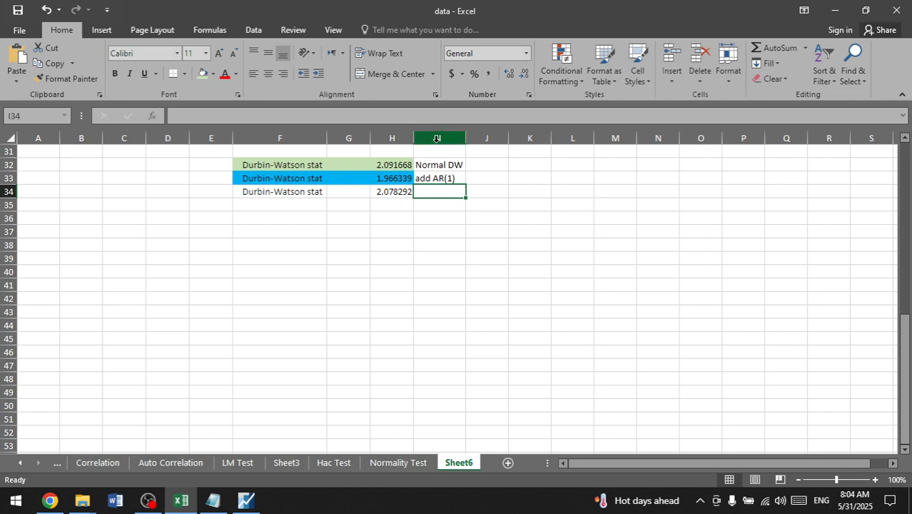
pyautogui.moveTo(372, 140); pyautogui.dragTo(358, 139)
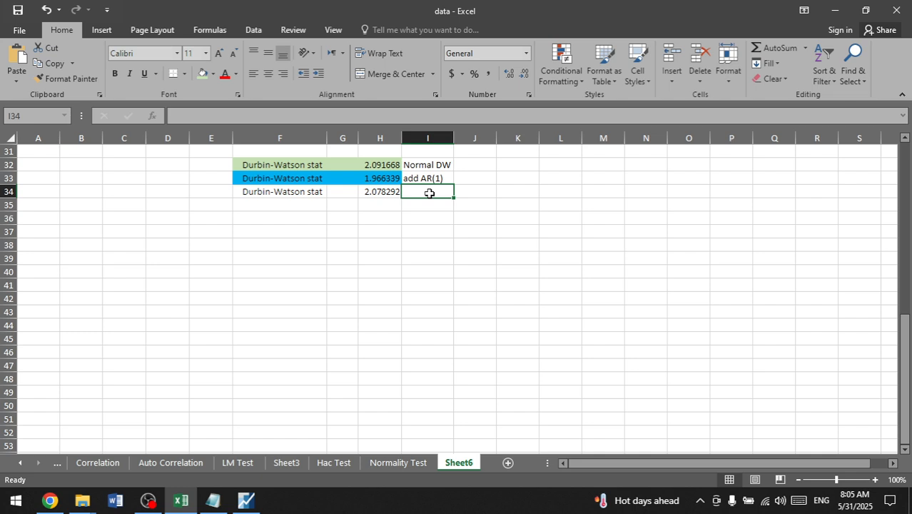
# Step: Label the third Durbin-Watson row "Lagged" in cell I34
pyautogui.write('I')
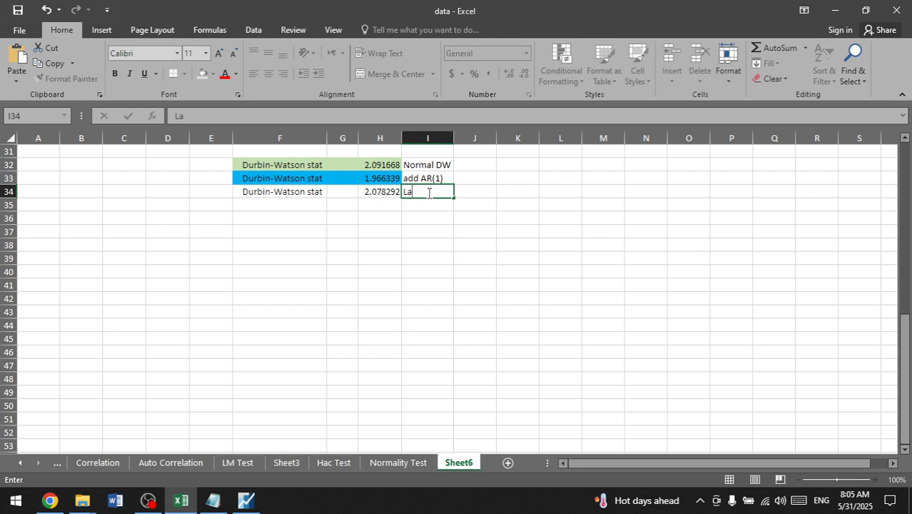
pyautogui.write('agged')
# Step: Switch to the Eviews notes in Notepad and duplicate the ar(1) specification line directly below the original
pyautogui.click(243, 504)
pyautogui.click(225, 502)
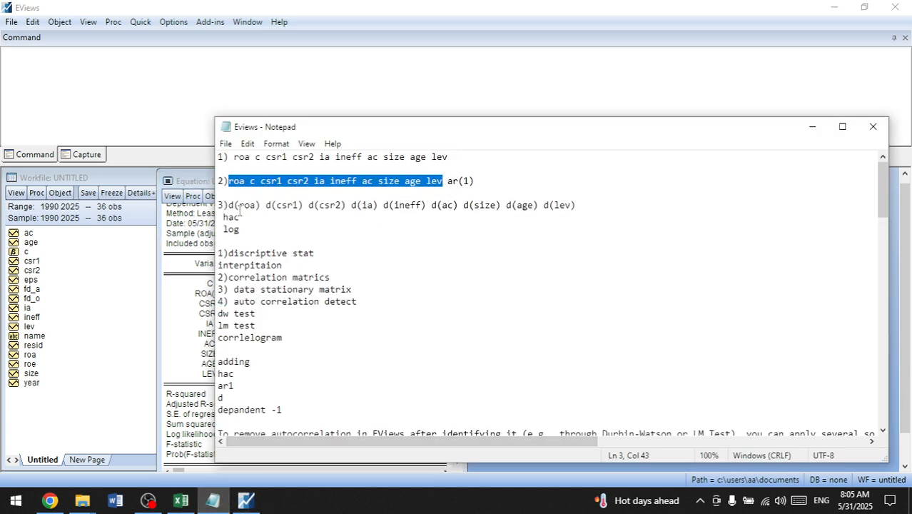
pyautogui.click(245, 183)
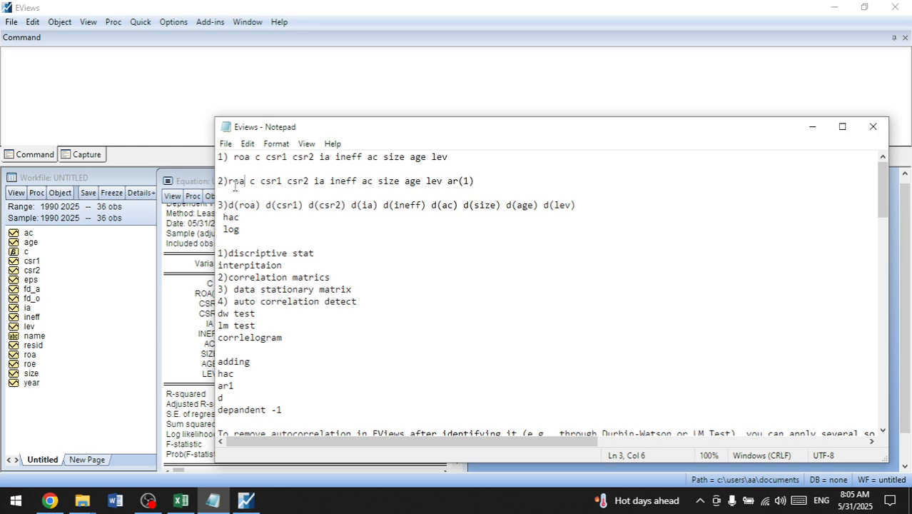
pyautogui.click(481, 184)
pyautogui.keyDown('shift'); pyautogui.click(220, 181); pyautogui.keyUp('shift')
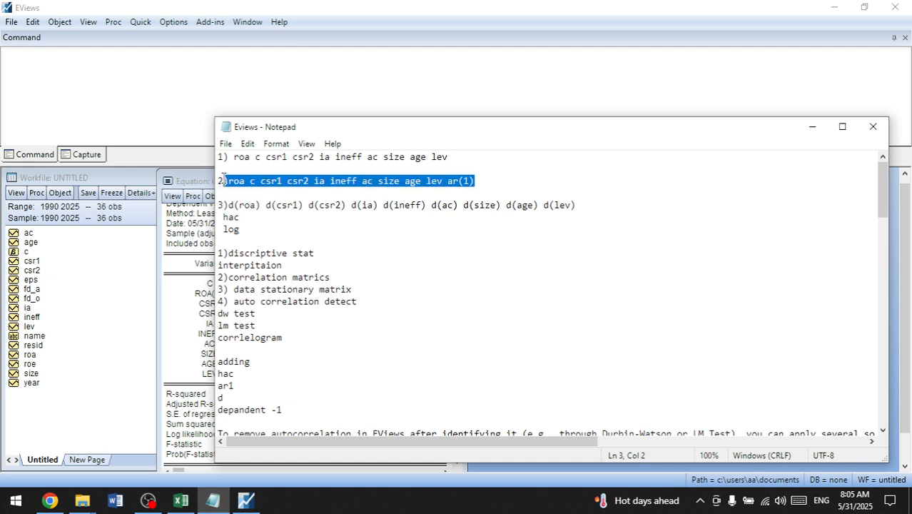
pyautogui.moveTo(218, 180); pyautogui.dragTo(485, 180)
pyautogui.hotkey('ctrl', 'c')
pyautogui.click(486, 180)
pyautogui.press('Return')
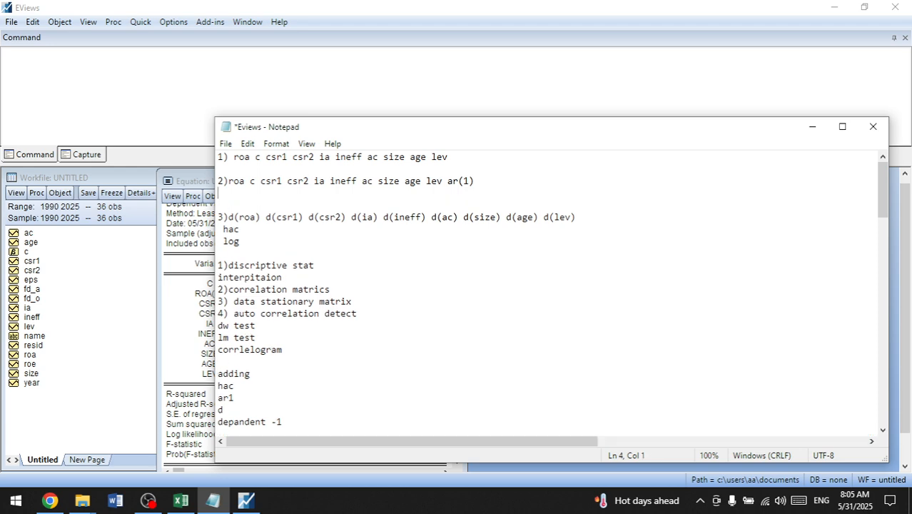
pyautogui.hotkey('ctrl', 'v')
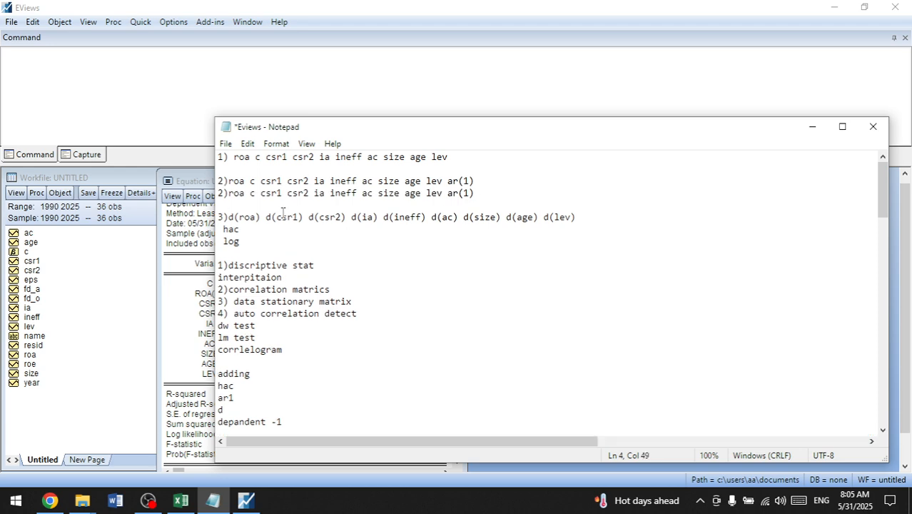
# Step: Insert a blank line above the duplicated specification and several blank lines below it to set it apart from the other notes
pyautogui.click(237, 205)
pyautogui.press('Return')
pyautogui.press('Return')
pyautogui.press('Return')
pyautogui.press('Return')
pyautogui.press('Return')
pyautogui.press('Return')
pyautogui.press('Return')
pyautogui.press('Return')
pyautogui.press('Return')
pyautogui.press('Return')
pyautogui.press('Return')
pyautogui.press('Return')
pyautogui.press('Return')
pyautogui.press('Return')
pyautogui.press('Return')
pyautogui.press('Return')
pyautogui.press('Return')
pyautogui.press('Return')
pyautogui.press('Return')
pyautogui.press('Return')
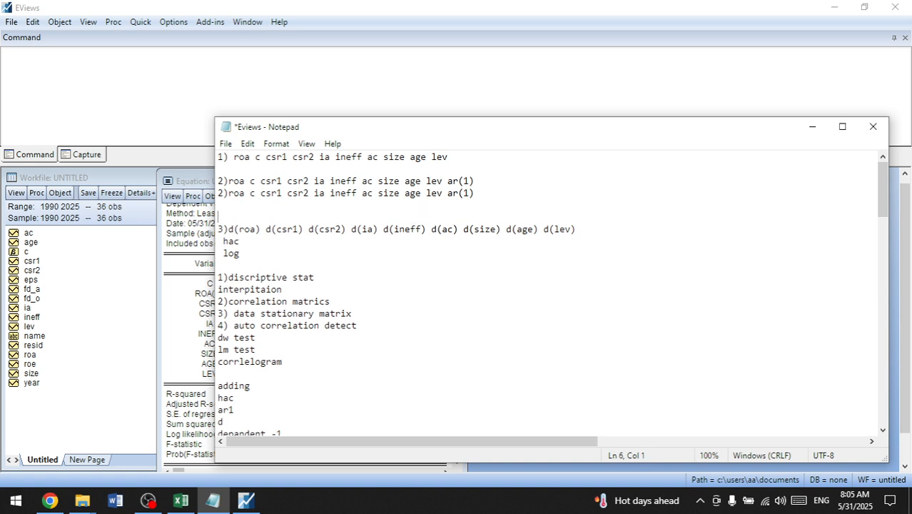
pyautogui.scroll(2, 234, 195)
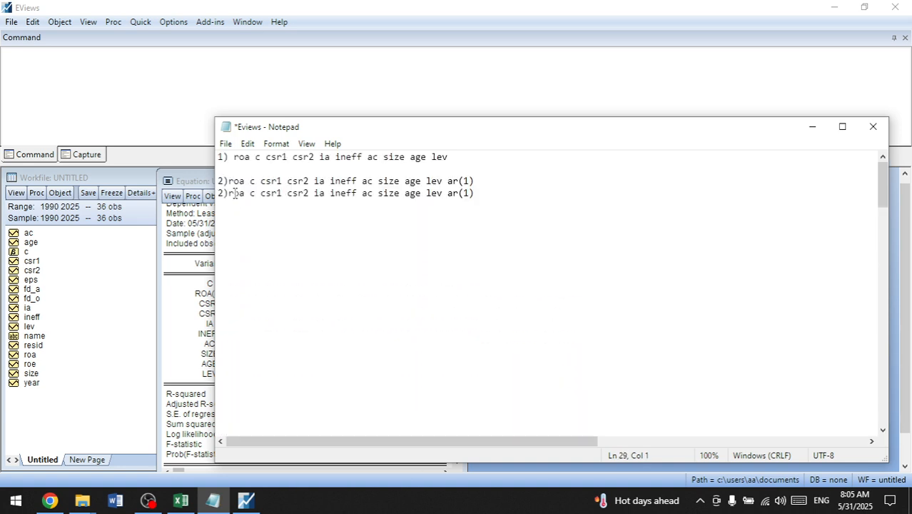
pyautogui.click(525, 183)
pyautogui.press('Return')
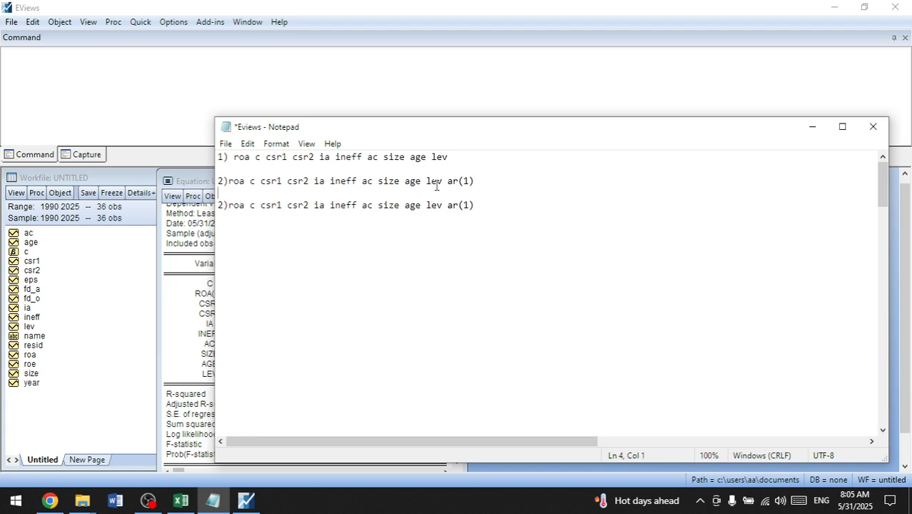
# Step: Remove ar(1) from the duplicated specification line and renumber it as 3
pyautogui.doubleClick(446, 214)
pyautogui.press('BackSpace')
pyautogui.press('Home')
pyautogui.press('BackSpace')
pyautogui.write('3')
# Step: Insert the lagged term roa(-1) after c in specification line 3
pyautogui.press('Right')
pyautogui.press('Right')
pyautogui.press('Right')
pyautogui.press('Right')
pyautogui.write('roa')
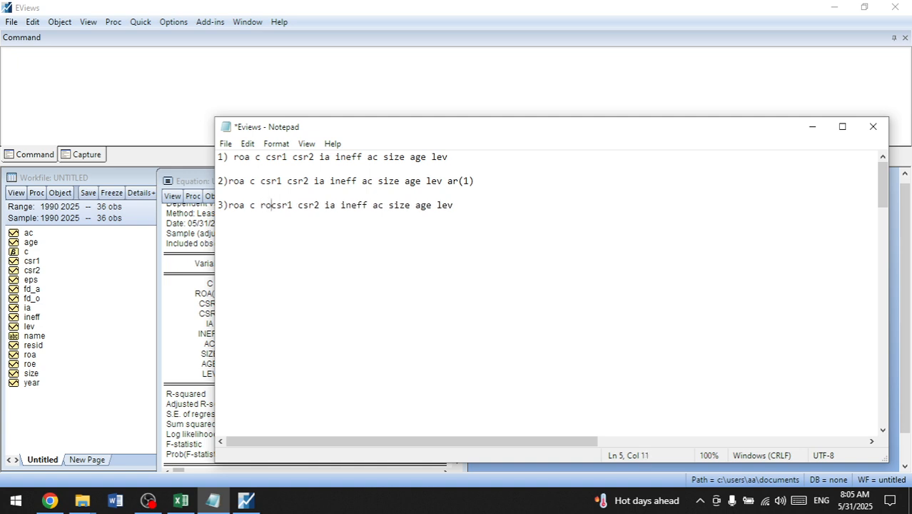
pyautogui.write('(')
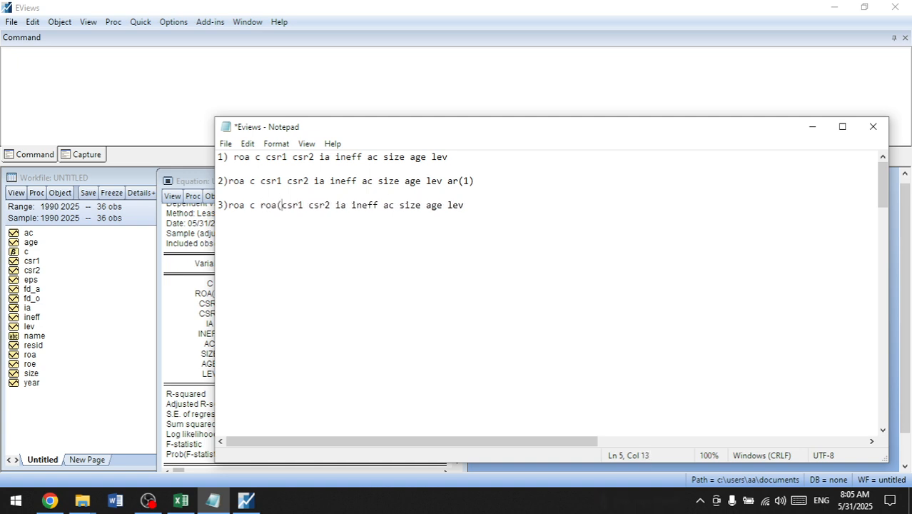
pyautogui.write('-1)')
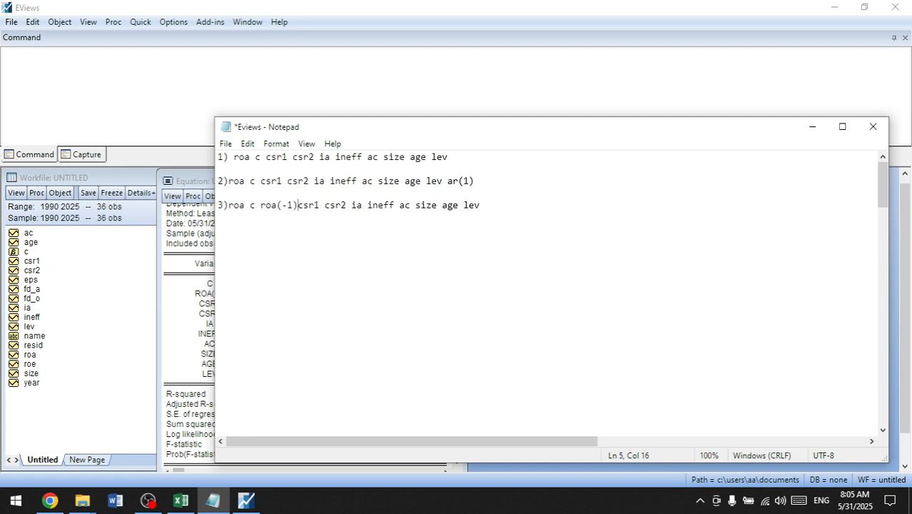
# Step: Copy the lagged regression's Durbin-Watson statistic from EViews as displayed text, and switch to Excel to complete the Lagged label in I34
pyautogui.click(521, 217)
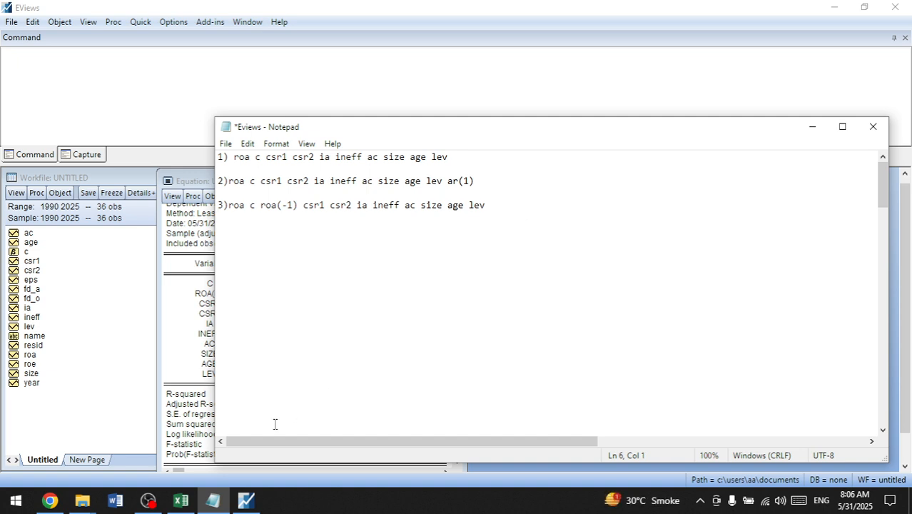
pyautogui.click(193, 343)
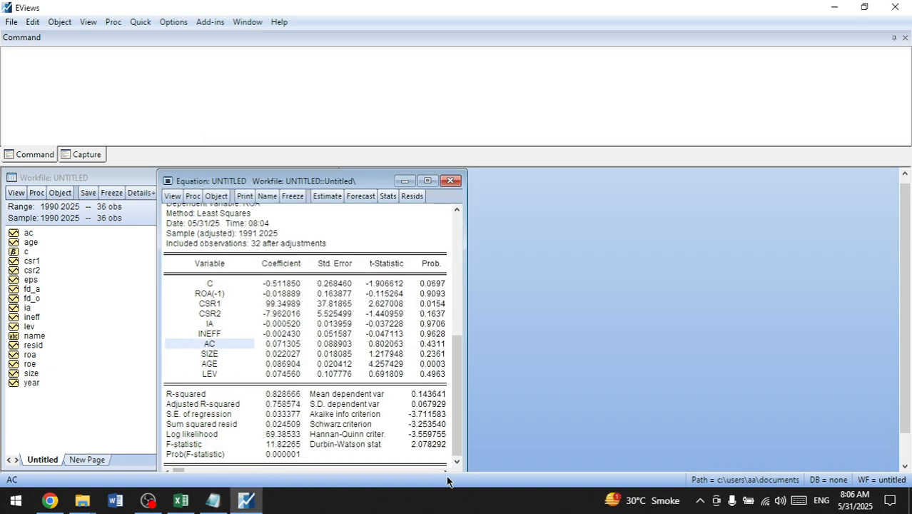
pyautogui.click(351, 446)
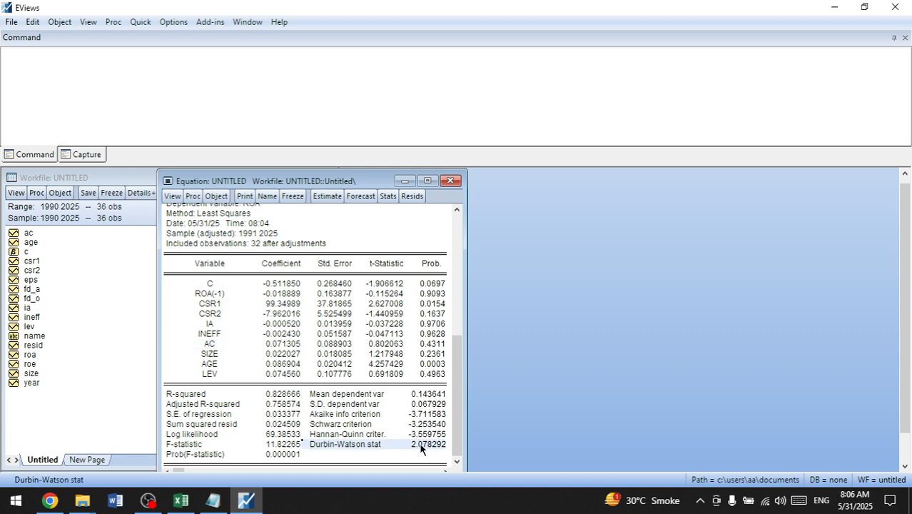
pyautogui.hotkey('ctrl', 'c')
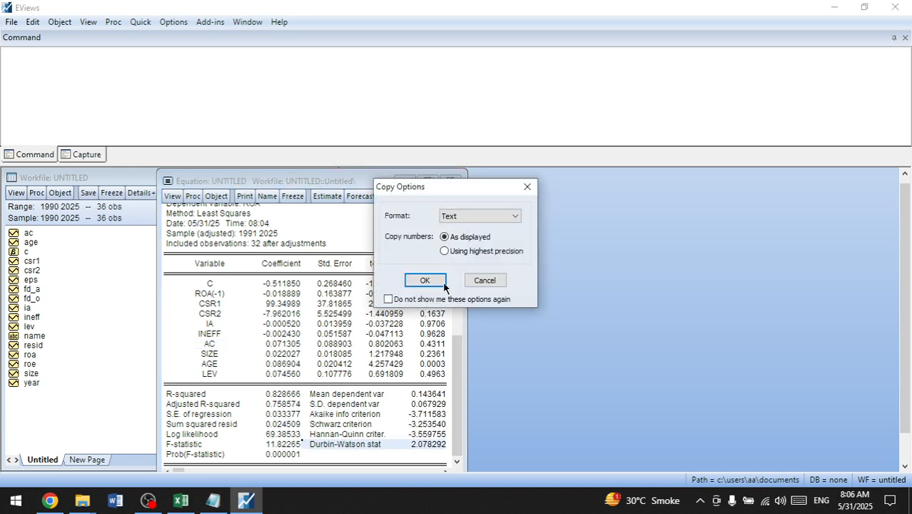
pyautogui.click(427, 280)
pyautogui.click(181, 500)
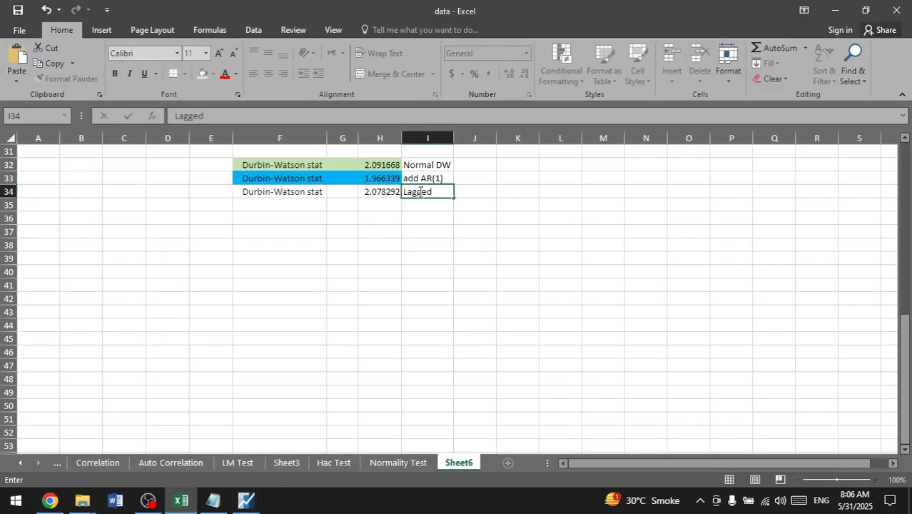
pyautogui.click(489, 205)
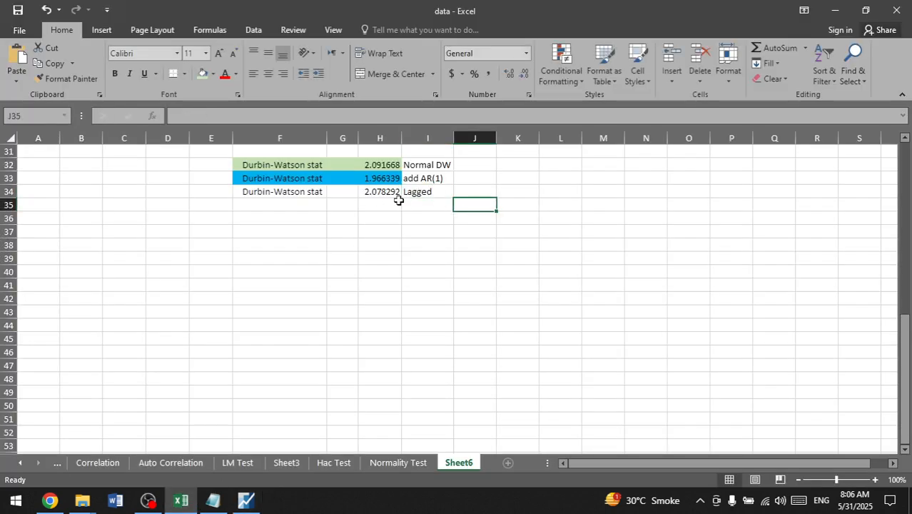
# Step: Number the three Durbin-Watson rows 1, 2 and 3 in E32:E34 and centre the cells E32:E36
pyautogui.moveTo(251, 190); pyautogui.dragTo(239, 164)
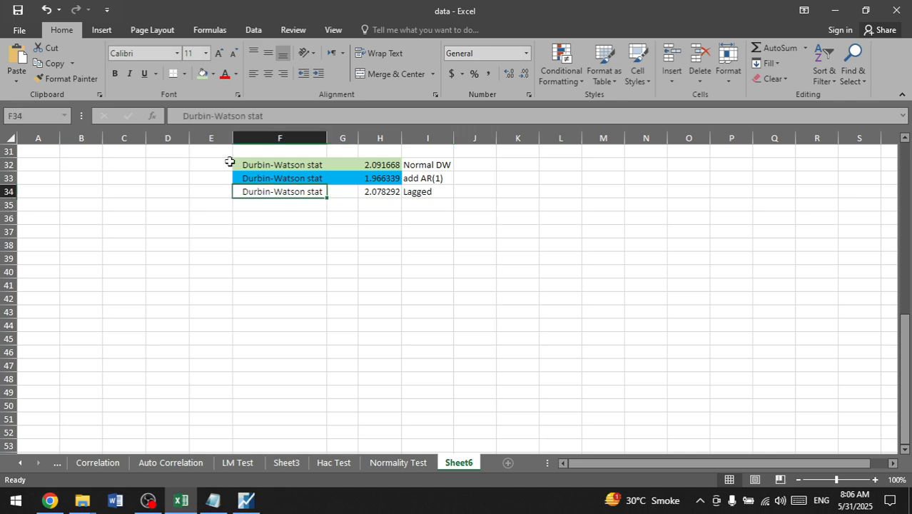
pyautogui.click(215, 164)
pyautogui.write('1')
pyautogui.press('Return')
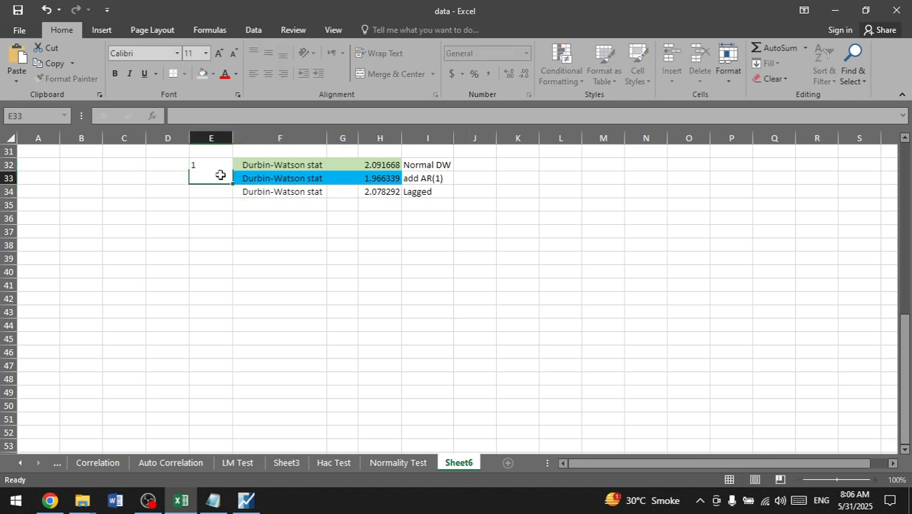
pyautogui.write('2')
pyautogui.write('3')
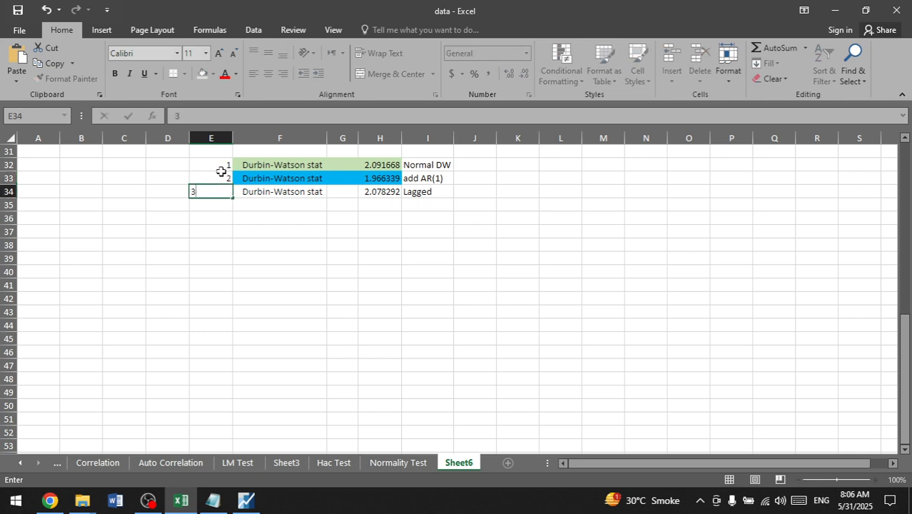
pyautogui.moveTo(224, 165); pyautogui.dragTo(225, 223)
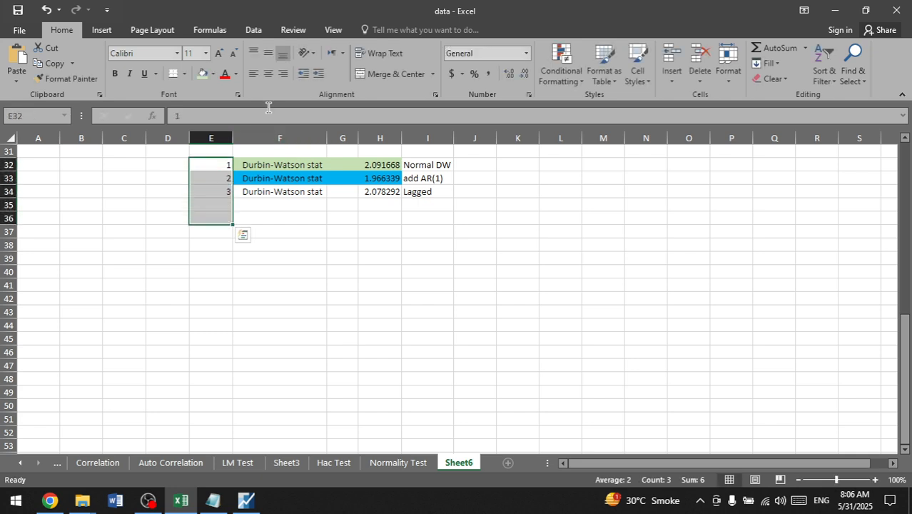
pyautogui.click(268, 74)
pyautogui.click(255, 203)
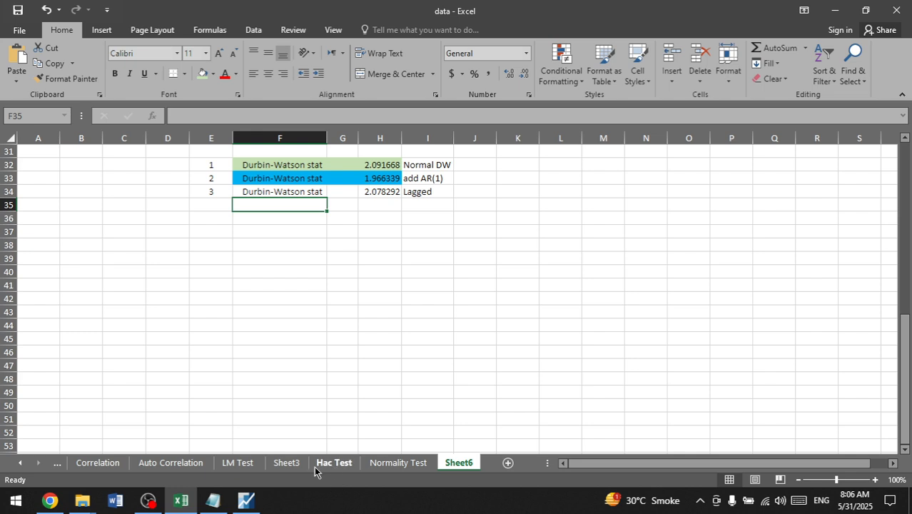
# Step: Switch to the Notepad notes, find the first-difference specification running from d(roa) to d(lev), and copy it without its number
pyautogui.click(213, 500)
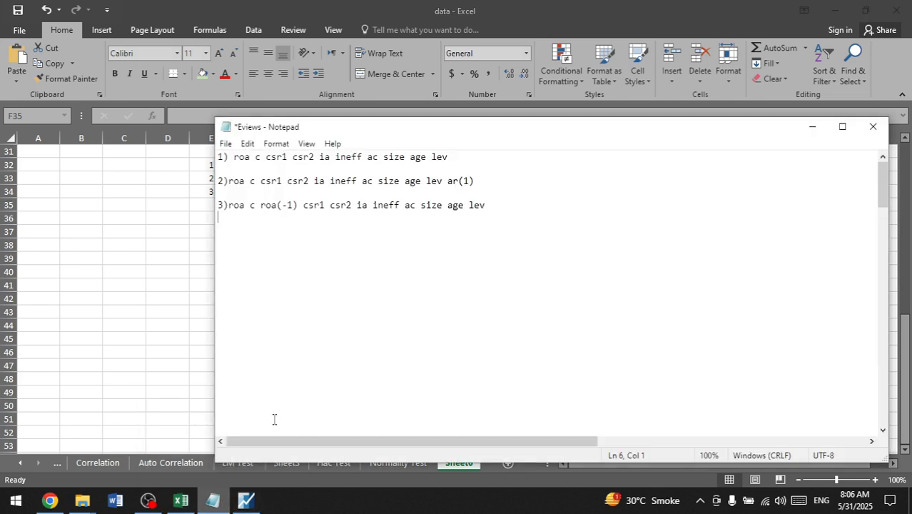
pyautogui.scroll(-10, 386, 297)
pyautogui.scroll(5, 386, 297)
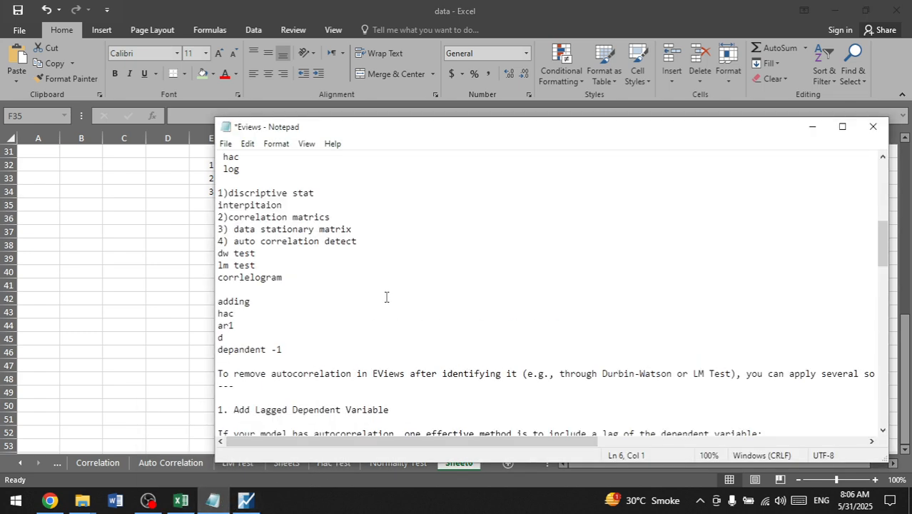
pyautogui.scroll(5, 386, 297)
pyautogui.scroll(-5, 386, 297)
pyautogui.scroll(5, 386, 297)
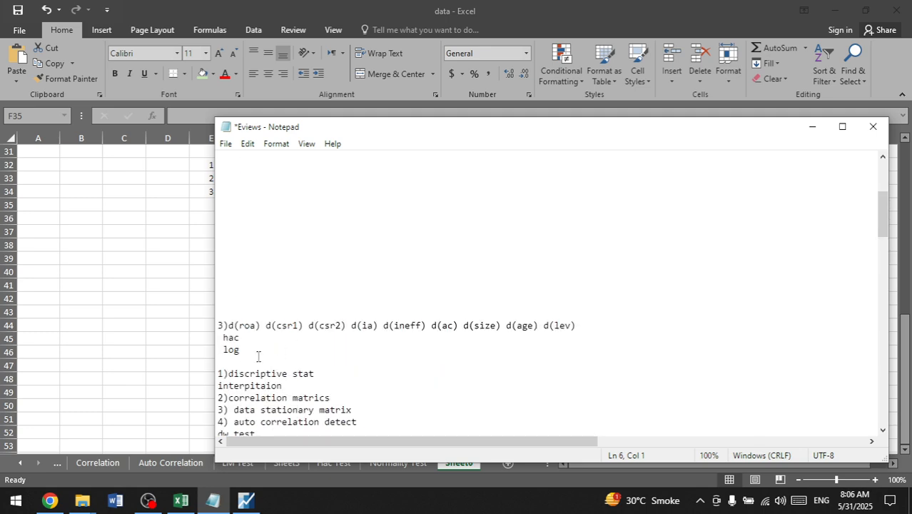
pyautogui.doubleClick(233, 325)
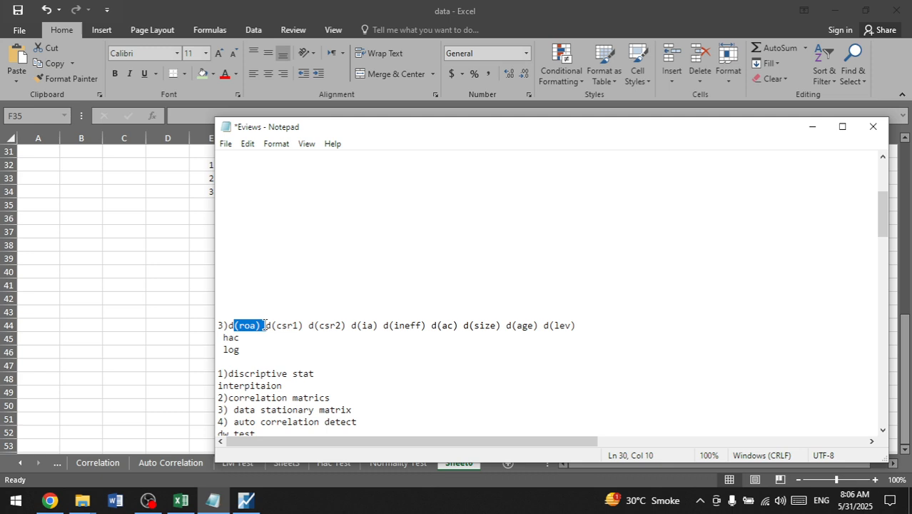
pyautogui.click(232, 325)
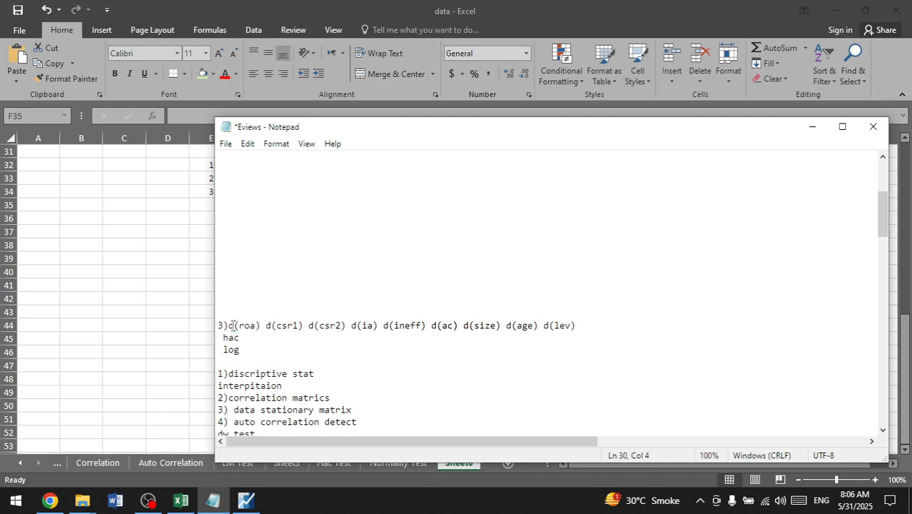
pyautogui.moveTo(229, 325); pyautogui.dragTo(583, 327)
pyautogui.hotkey('ctrl', 'c')
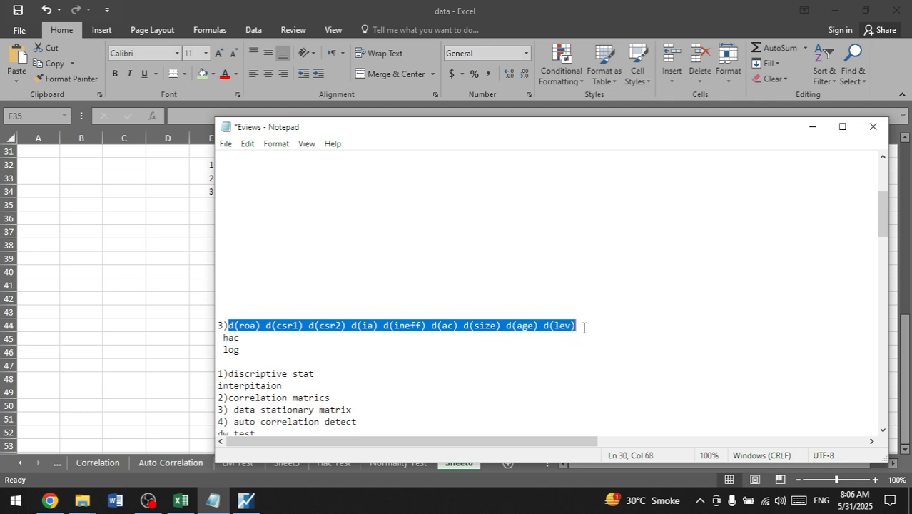
# Step: Add the copied first-difference specification as line 4) below specification 3, separated by a blank line
pyautogui.scroll(5, 582, 323)
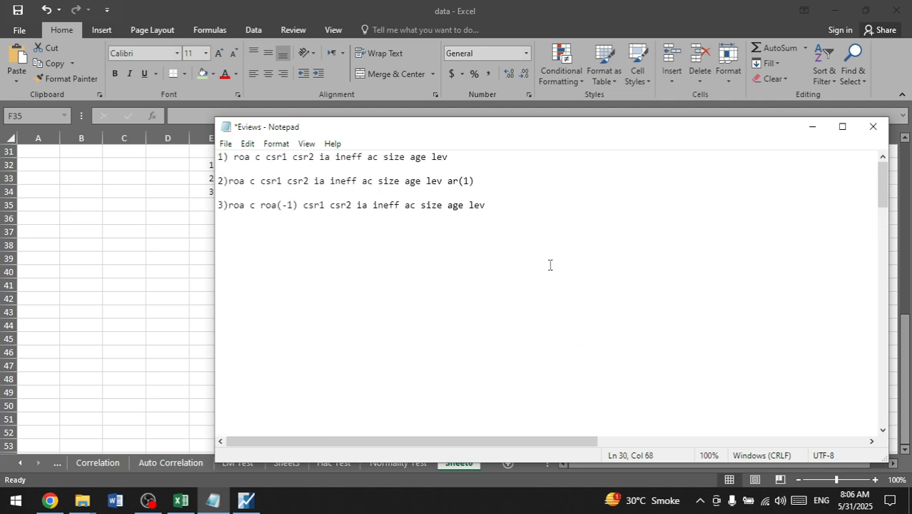
pyautogui.click(553, 217)
pyautogui.press('Return')
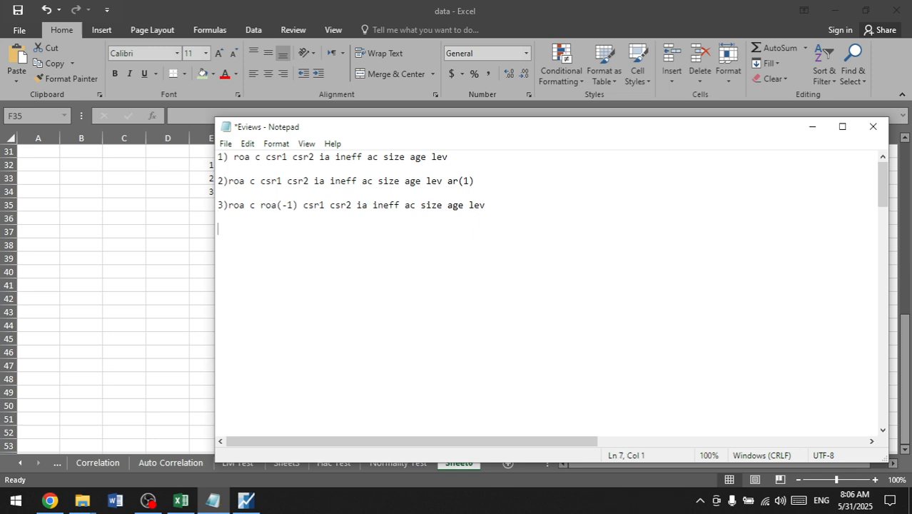
pyautogui.write('4)')
pyautogui.hotkey('ctrl', 'v')
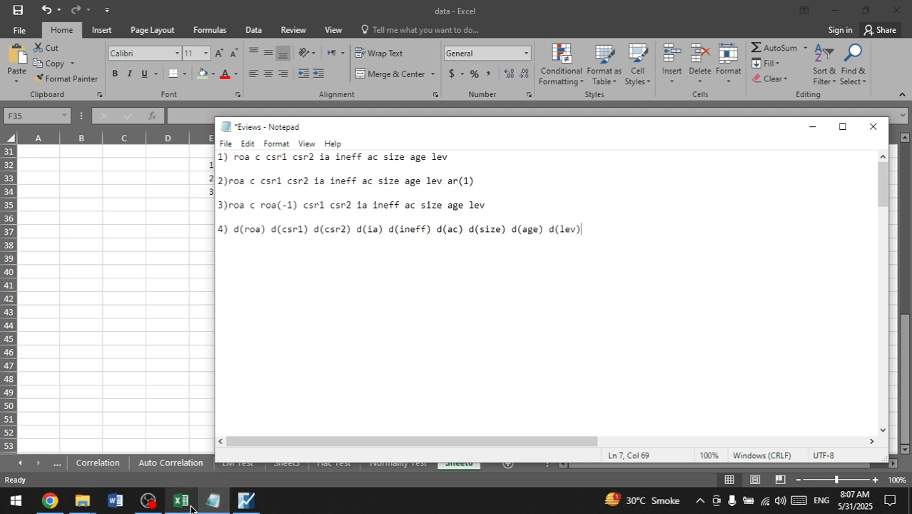
# Step: Switch to EViews and close the lagged-variable equation, deleting it from the workfile
pyautogui.click(245, 501)
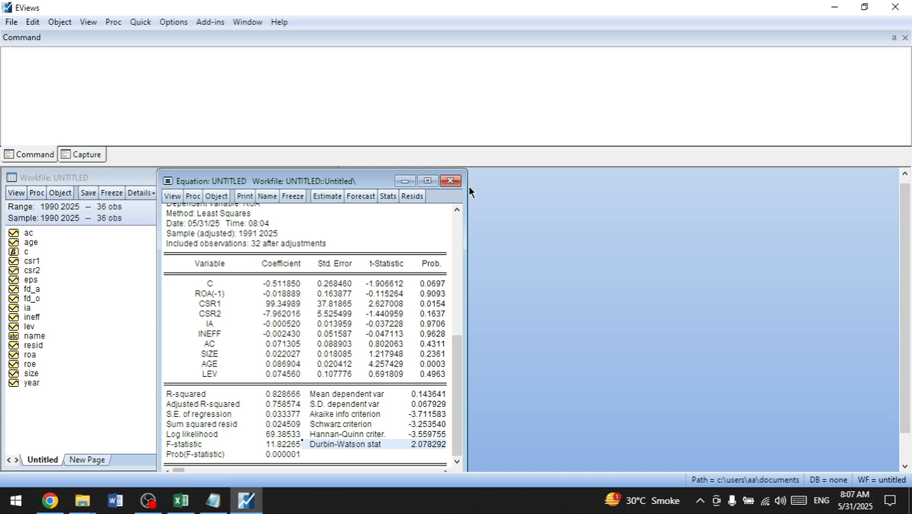
pyautogui.click(450, 180)
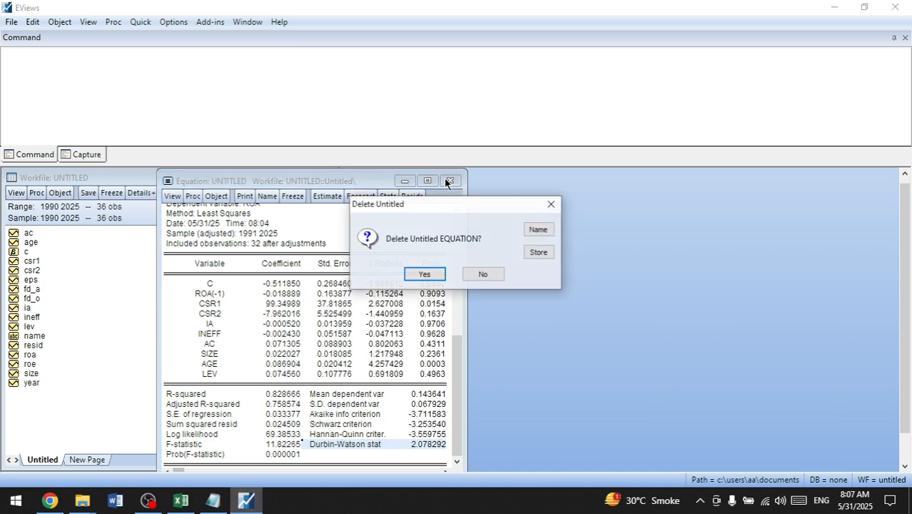
pyautogui.click(427, 274)
# Step: Estimate a least squares equation of d(roa) d(csr1) d(csr2) d(ia) d(ineff) d(ac) d(size) d(age) d(lev) for the 1990 2025 sample
pyautogui.click(174, 22)
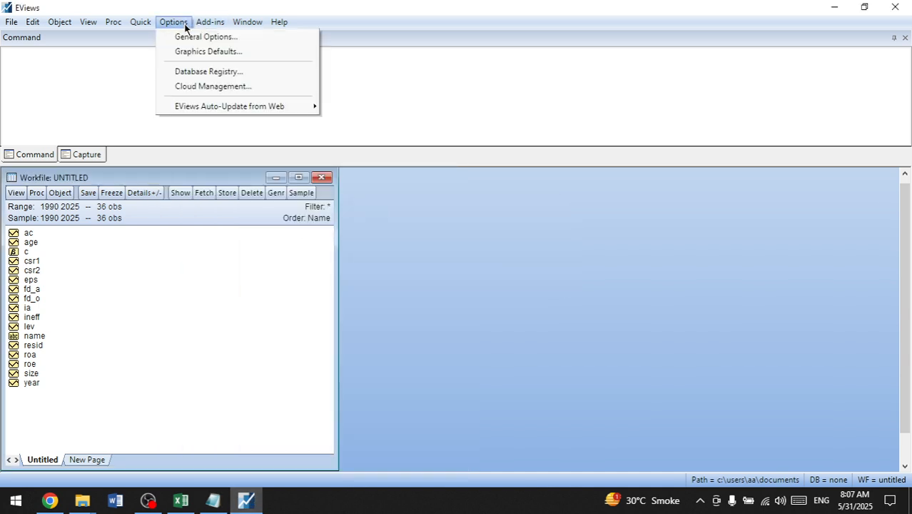
pyautogui.click(132, 36)
pyautogui.click(141, 22)
pyautogui.click(160, 145)
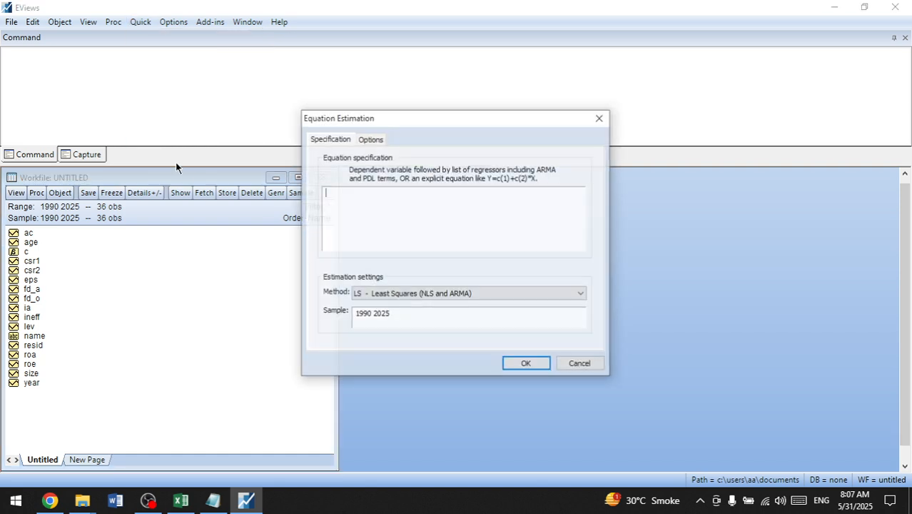
pyautogui.hotkey('ctrl', 'v')
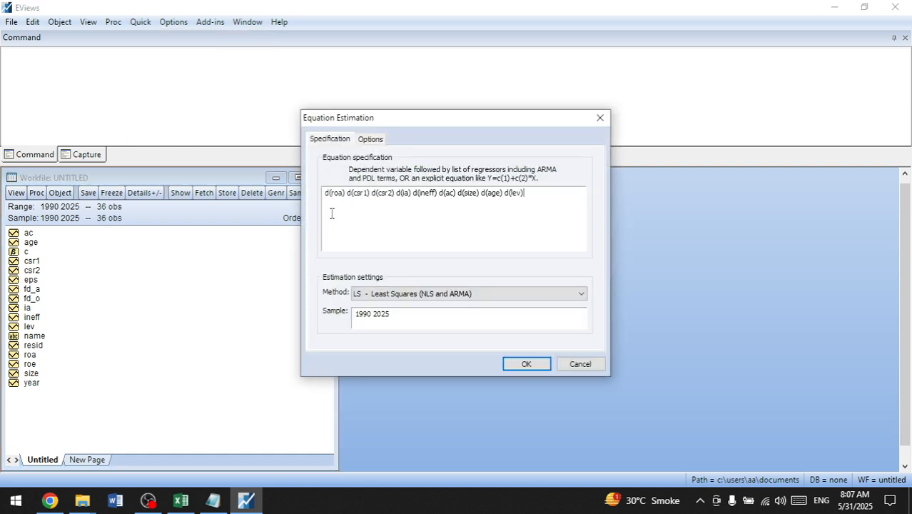
pyautogui.click(527, 364)
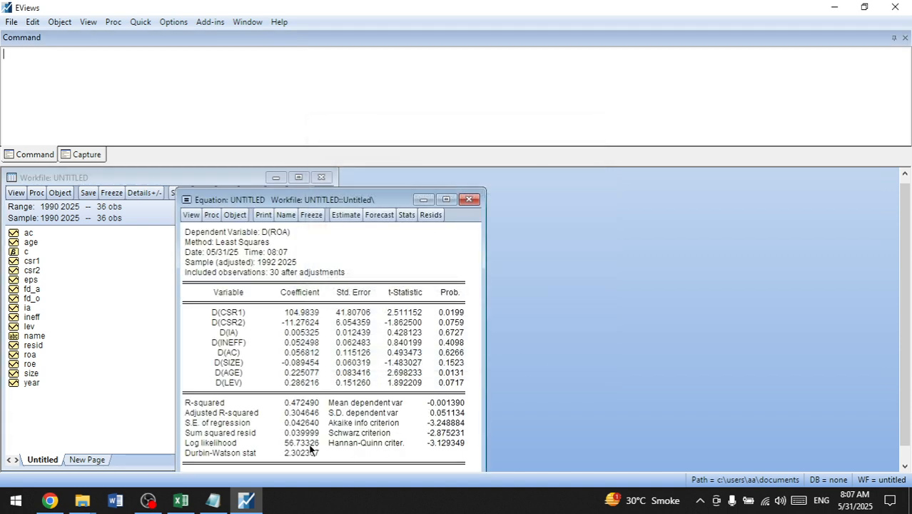
# Step: Copy the differenced equation's Durbin-Watson statistic into row 35 of the Excel sheet, with the label in F35 and the value in H35
pyautogui.click(195, 454)
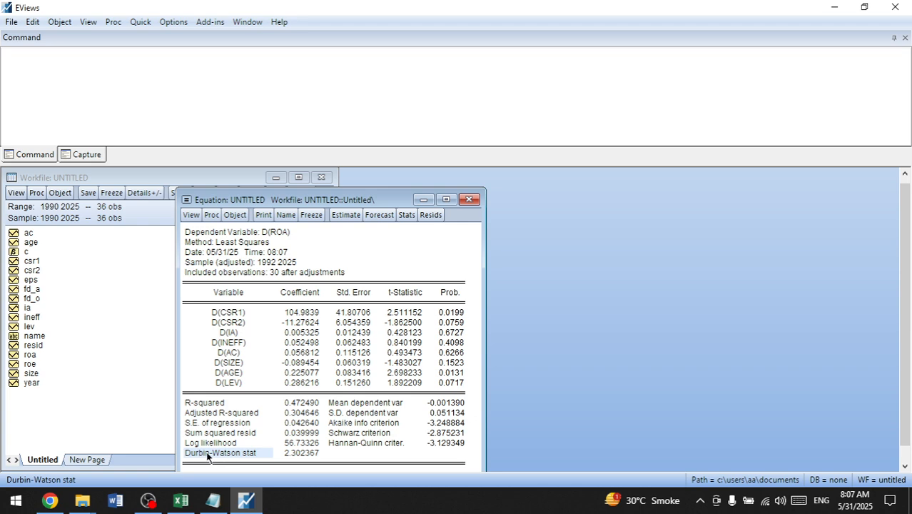
pyautogui.moveTo(207, 455); pyautogui.dragTo(289, 454)
pyautogui.hotkey('ctrl', 'c')
pyautogui.click(423, 279)
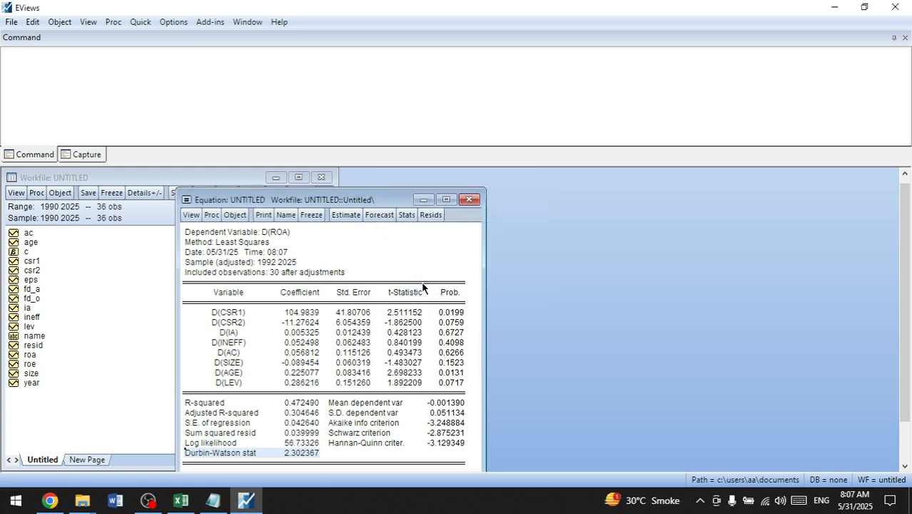
pyautogui.click(181, 502)
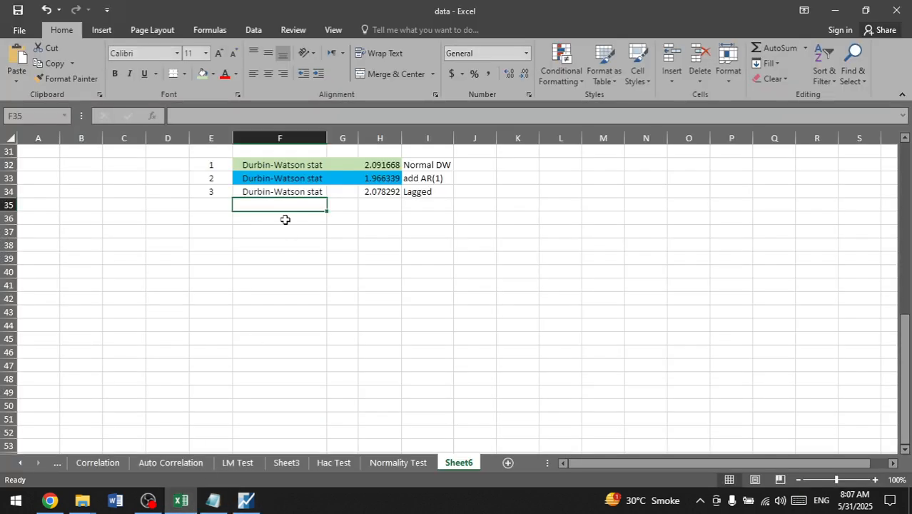
pyautogui.hotkey('ctrl', 'v')
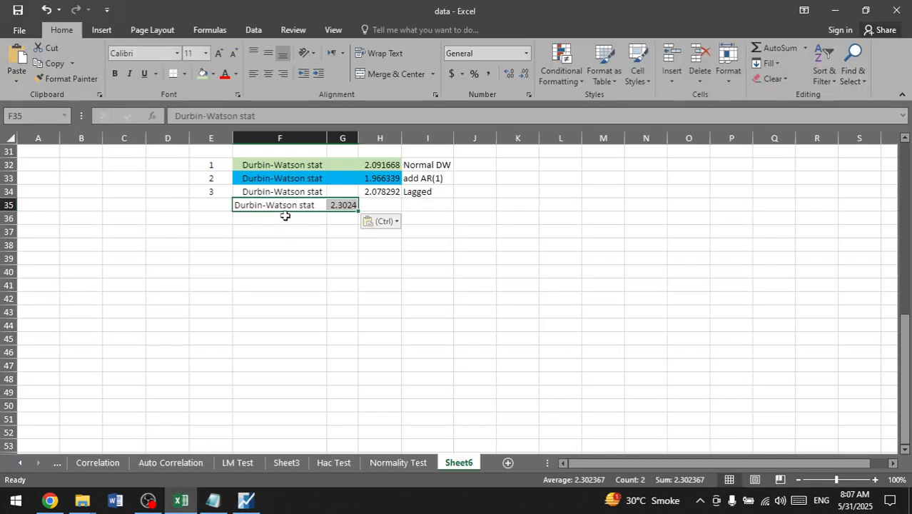
pyautogui.click(348, 205)
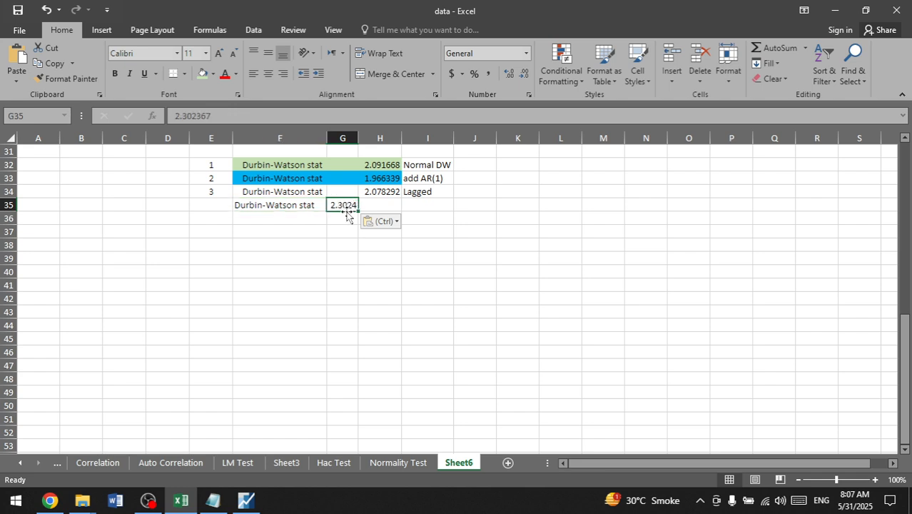
pyautogui.moveTo(347, 213); pyautogui.dragTo(371, 212)
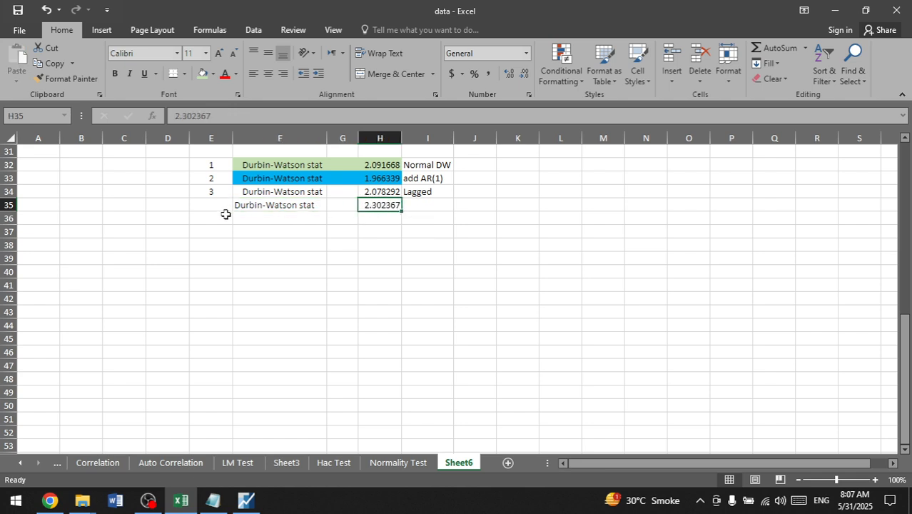
# Step: Number the row 35 statistic as 4 in E35 and label it "Difference Data" in I35
pyautogui.click(223, 205)
pyautogui.write('4')
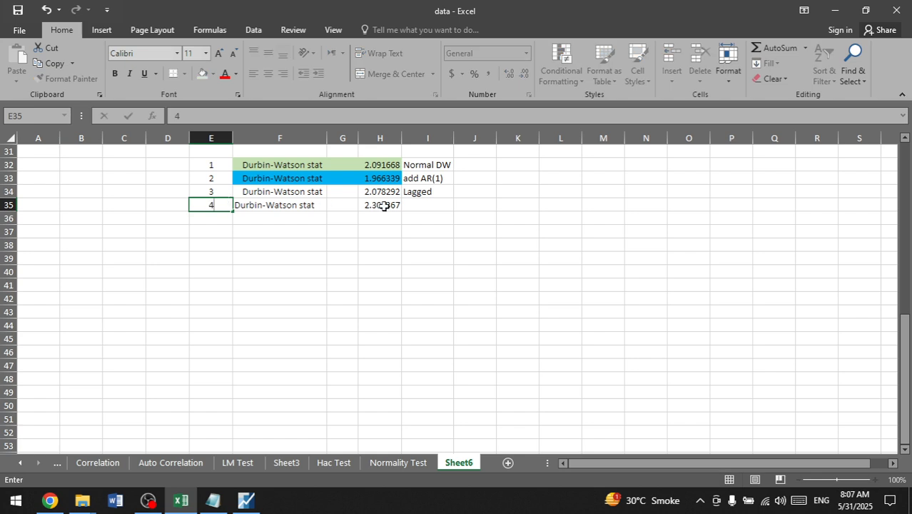
pyautogui.click(421, 205)
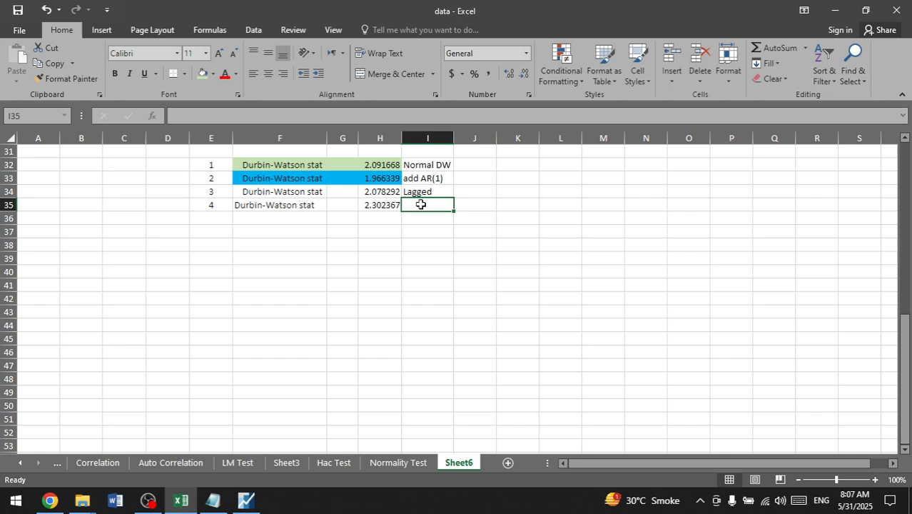
pyautogui.write('Di')
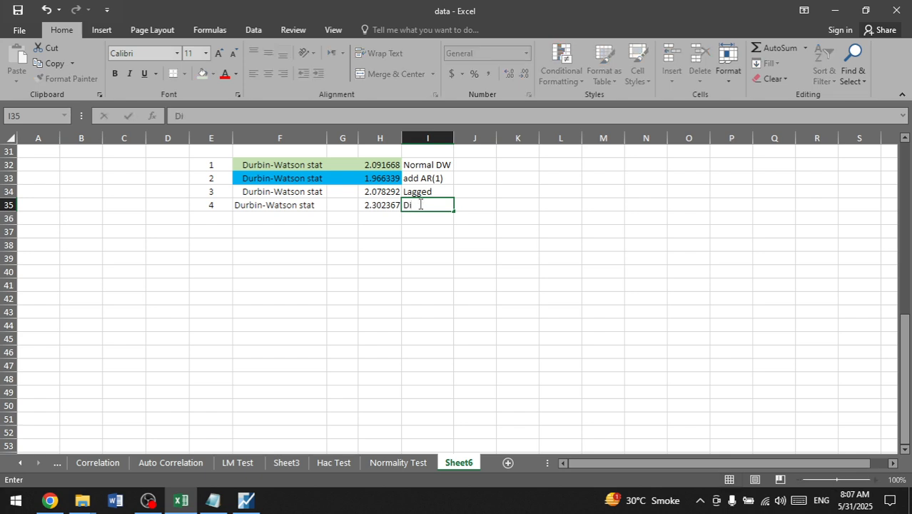
pyautogui.write('fference Data')
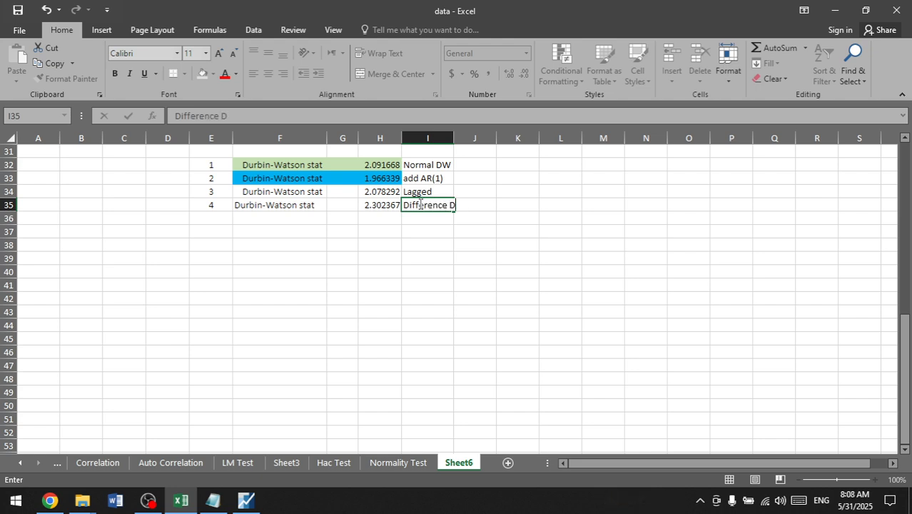
pyautogui.click(302, 244)
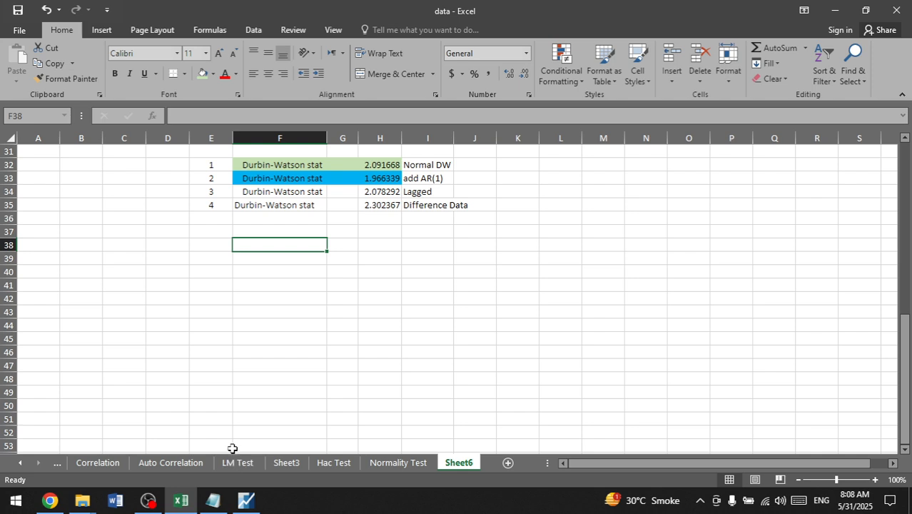
# Step: Switch to EViews and close the differenced equation, deleting it from the workfile
pyautogui.click(250, 503)
pyautogui.click(472, 199)
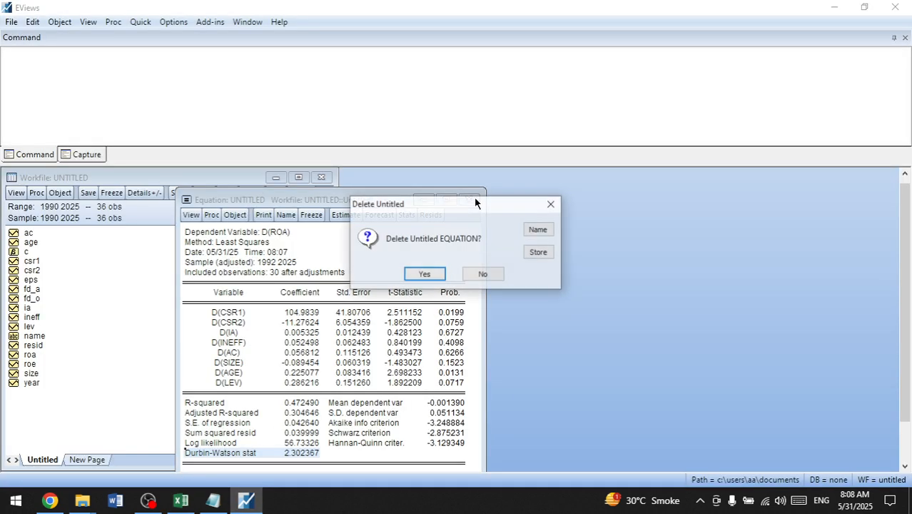
pyautogui.click(440, 278)
# Step: Start a new equation estimation using specification 1 from the Notepad list, roa c csr1 csr2 ia ineff ac size age lev
pyautogui.click(146, 22)
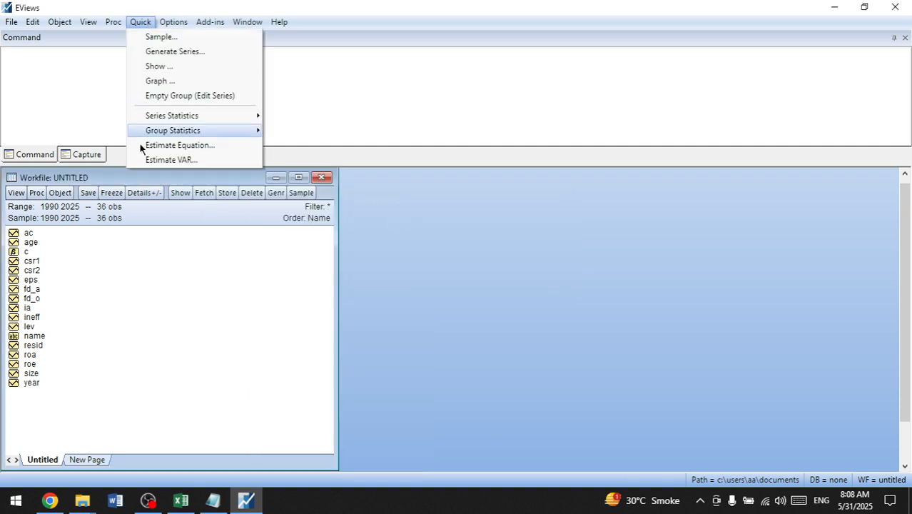
pyautogui.click(180, 145)
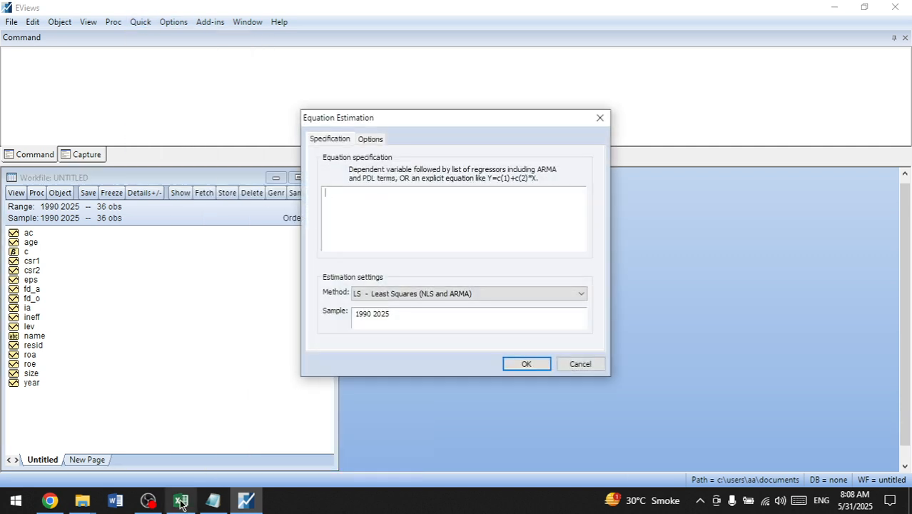
pyautogui.click(212, 501)
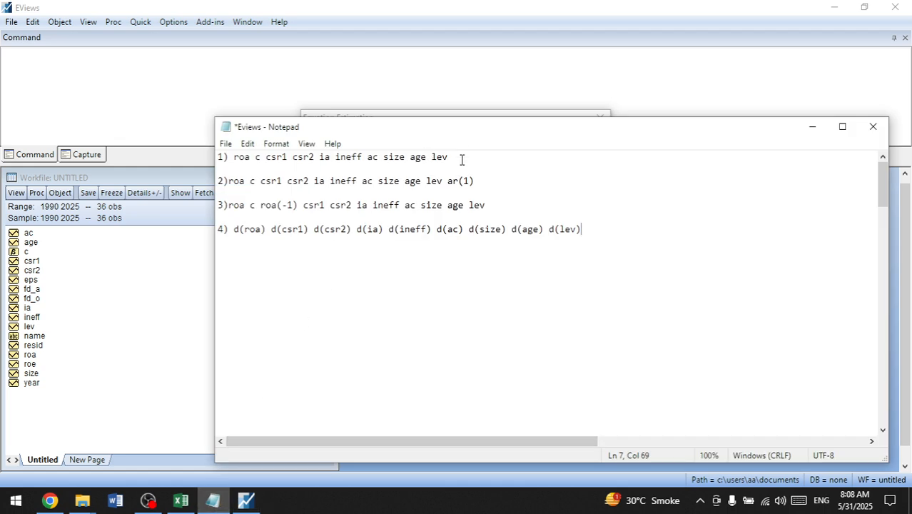
pyautogui.moveTo(456, 157); pyautogui.dragTo(231, 156)
pyautogui.hotkey('ctrl', 'c')
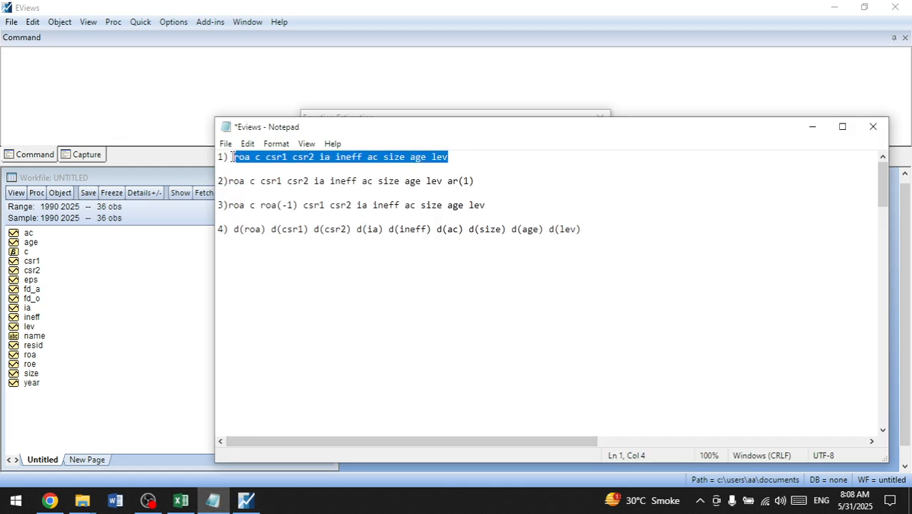
pyautogui.click(401, 113)
pyautogui.hotkey('ctrl', 'v')
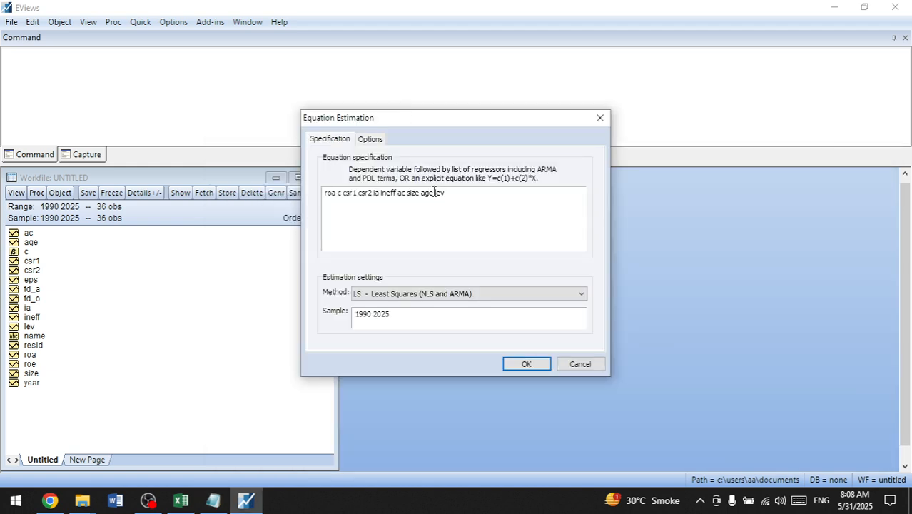
# Step: Set the coefficient covariance method to HAC (Newey-West) and estimate the equation
pyautogui.click(371, 139)
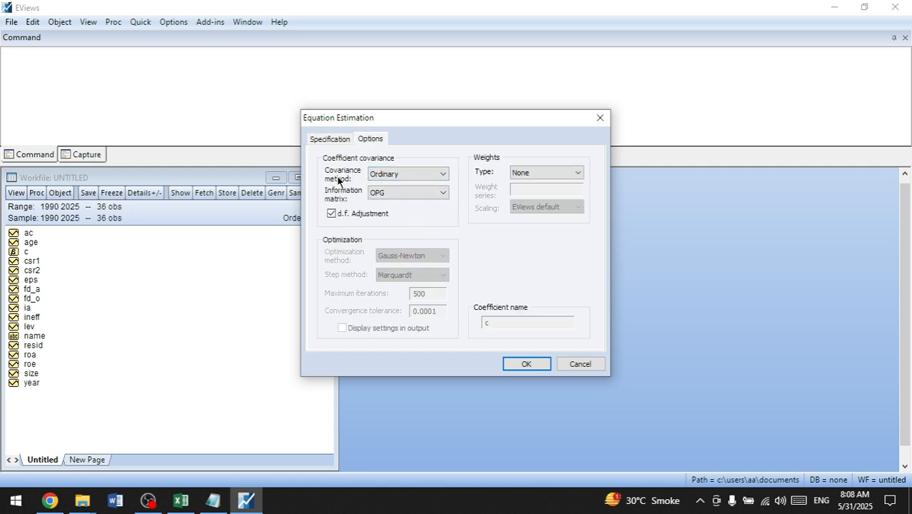
pyautogui.click(443, 174)
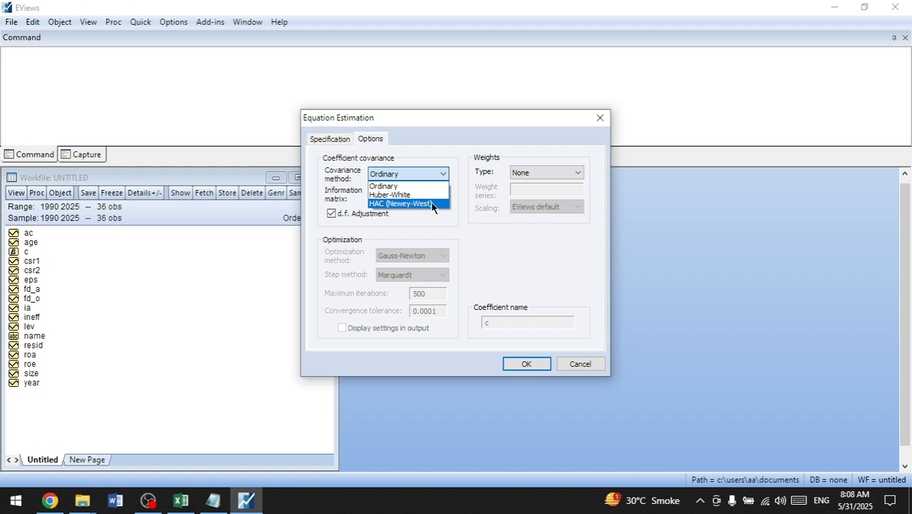
pyautogui.click(432, 205)
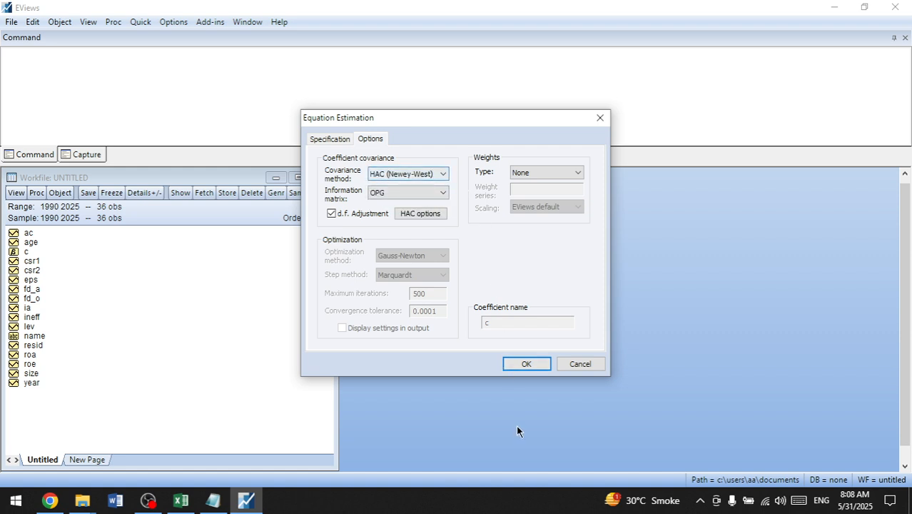
pyautogui.click(526, 364)
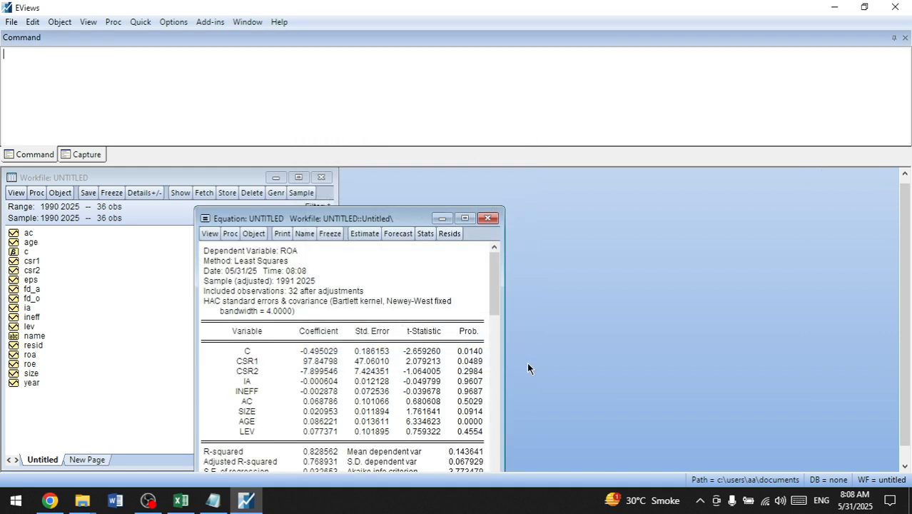
# Step: Copy the HAC equation's Durbin-Watson label and value as displayed text into the Excel sheet starting at F36
pyautogui.moveTo(496, 275); pyautogui.dragTo(491, 432)
pyautogui.moveTo(403, 208); pyautogui.dragTo(402, 169)
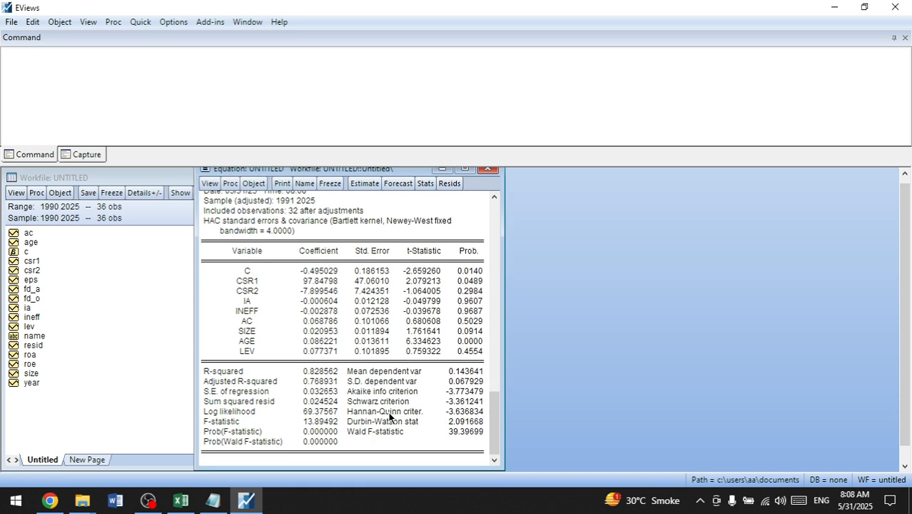
pyautogui.click(389, 422)
pyautogui.moveTo(354, 426); pyautogui.dragTo(458, 426)
pyautogui.hotkey('ctrl', 'c')
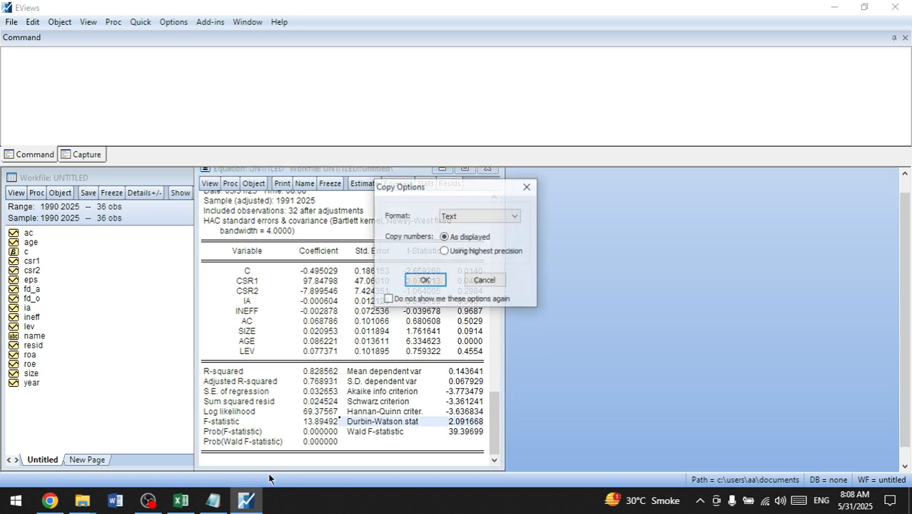
pyautogui.click(433, 282)
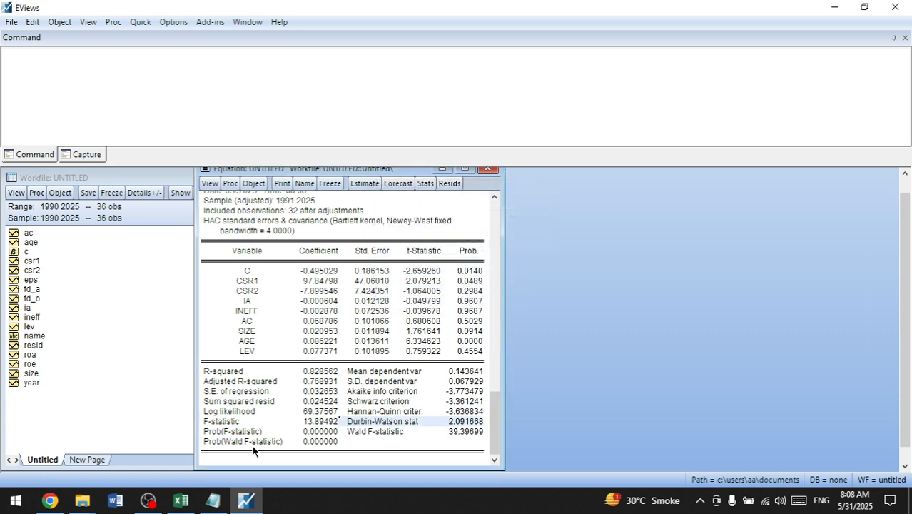
pyautogui.click(181, 499)
pyautogui.click(271, 214)
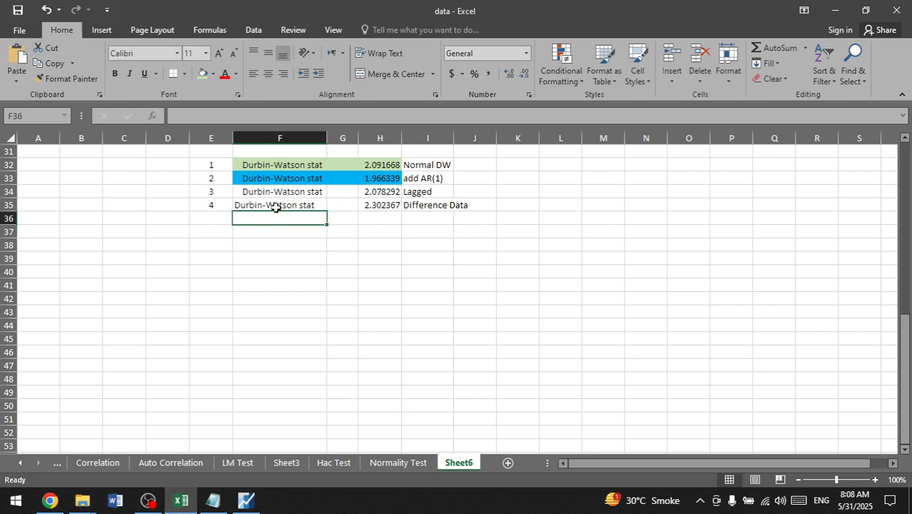
pyautogui.hotkey('ctrl', 'v')
# Step: Label the row 36 statistic "Hac Test" in I36 and number it 5 in E36
pyautogui.click(439, 218)
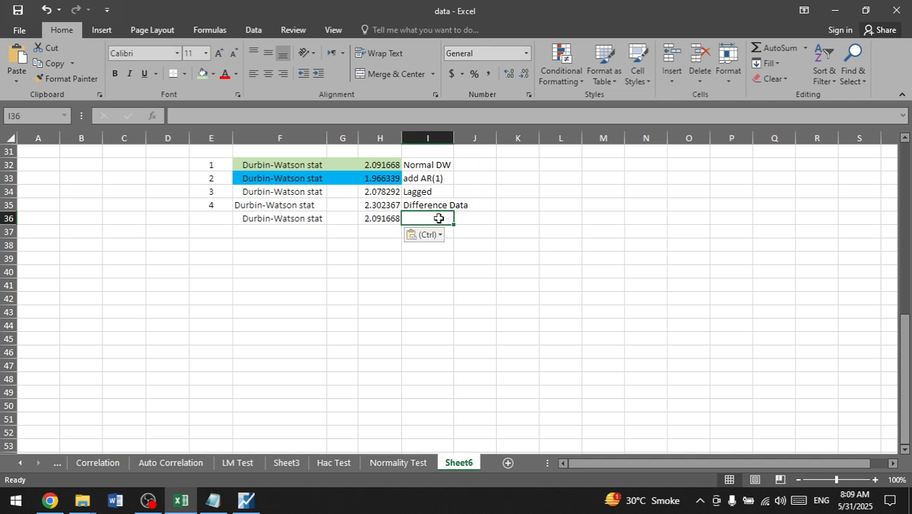
pyautogui.write('H')
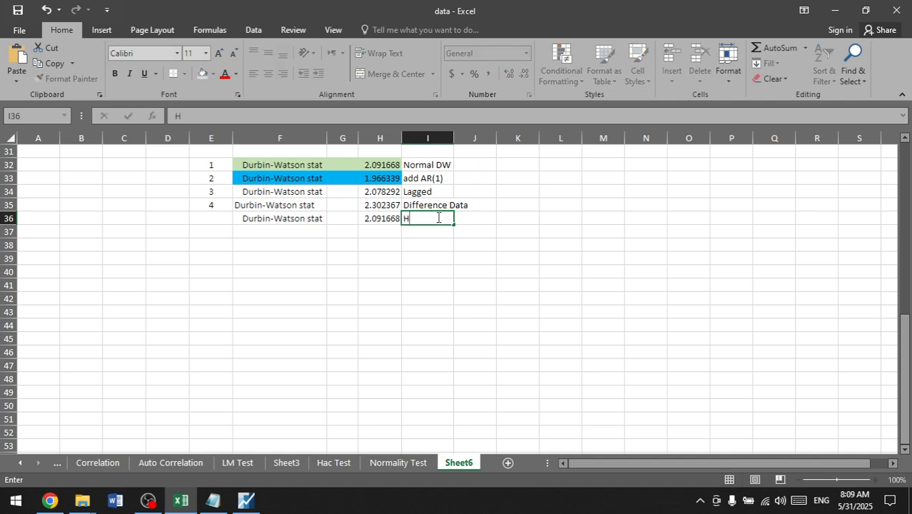
pyautogui.write('ac TE')
pyautogui.press('BackSpace')
pyautogui.write('e')
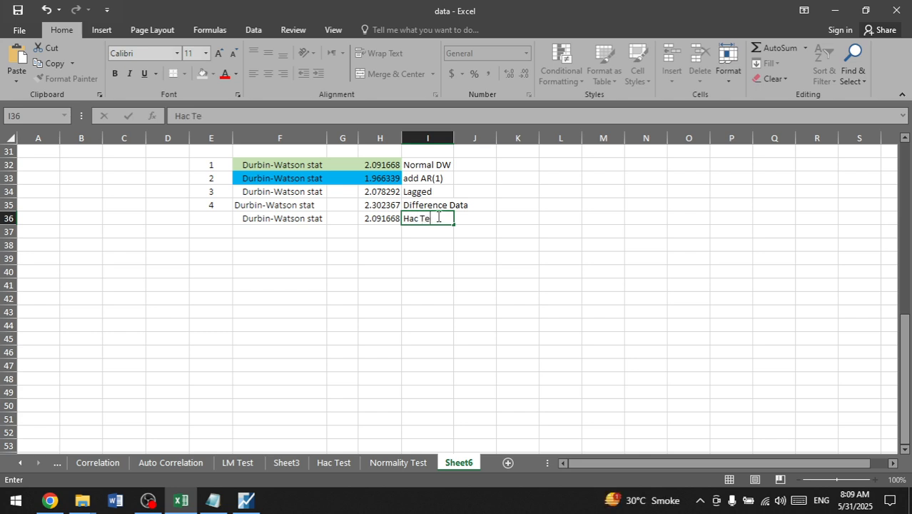
pyautogui.write('st')
pyautogui.click(205, 221)
pyautogui.write('5')
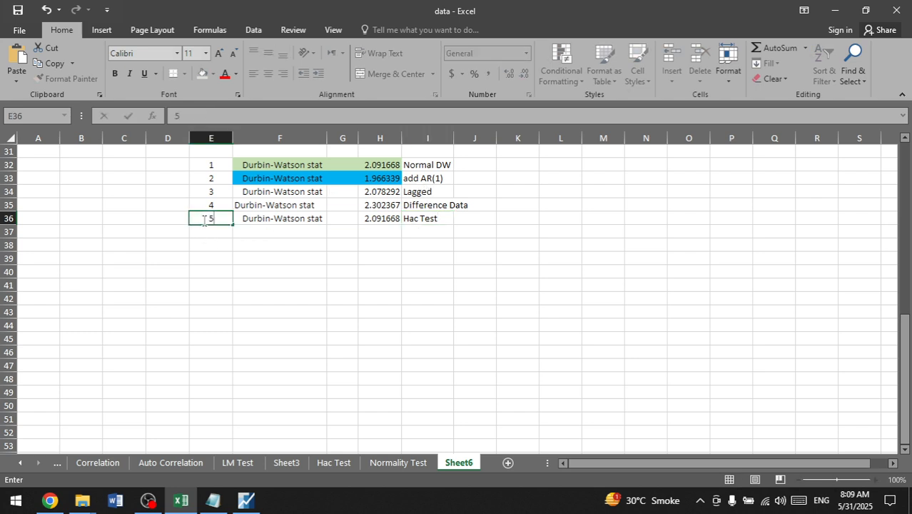
pyautogui.click(349, 262)
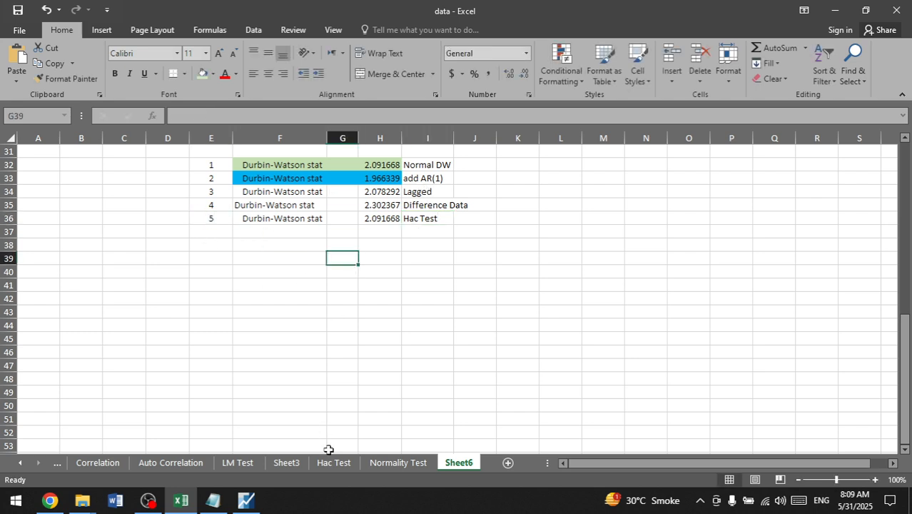
pyautogui.click(246, 500)
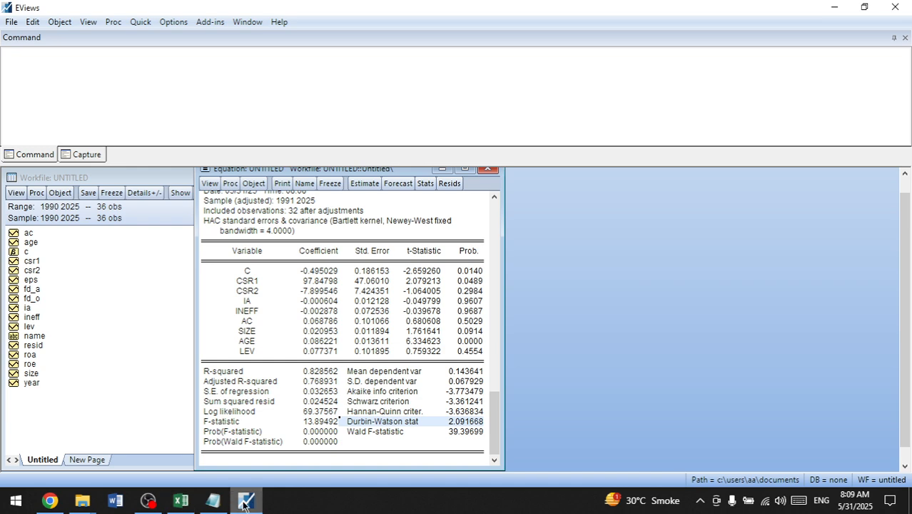
pyautogui.click(151, 500)
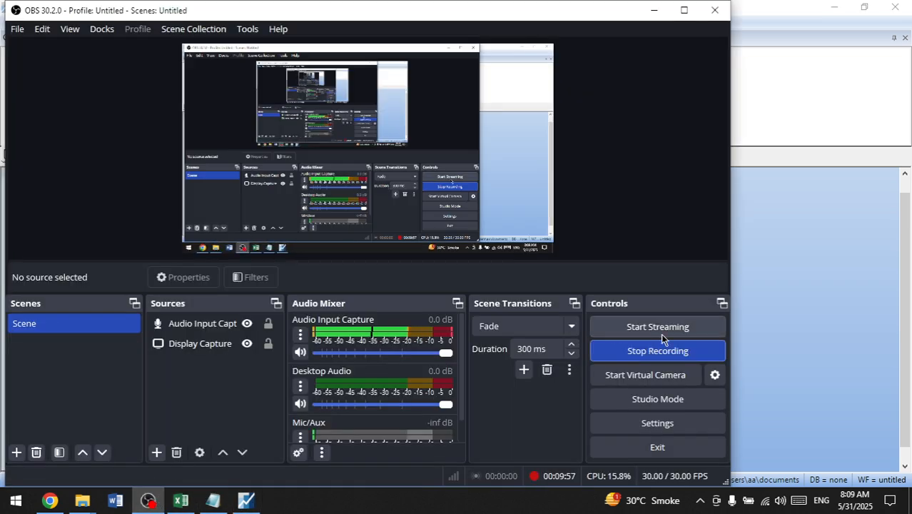